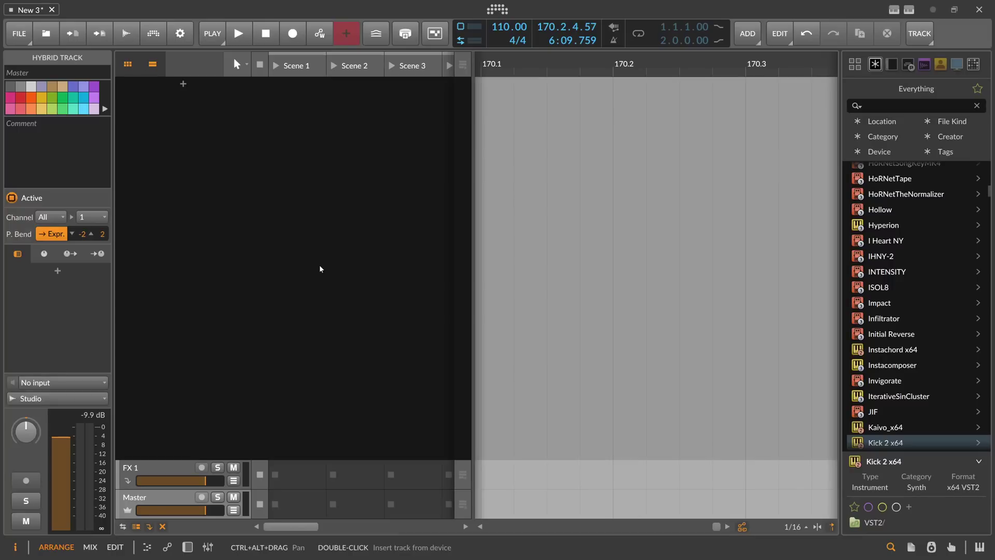
Step: Return the playhead to the start of the arrangement and add an instrument track loaded with Kick 2
click(266, 39)
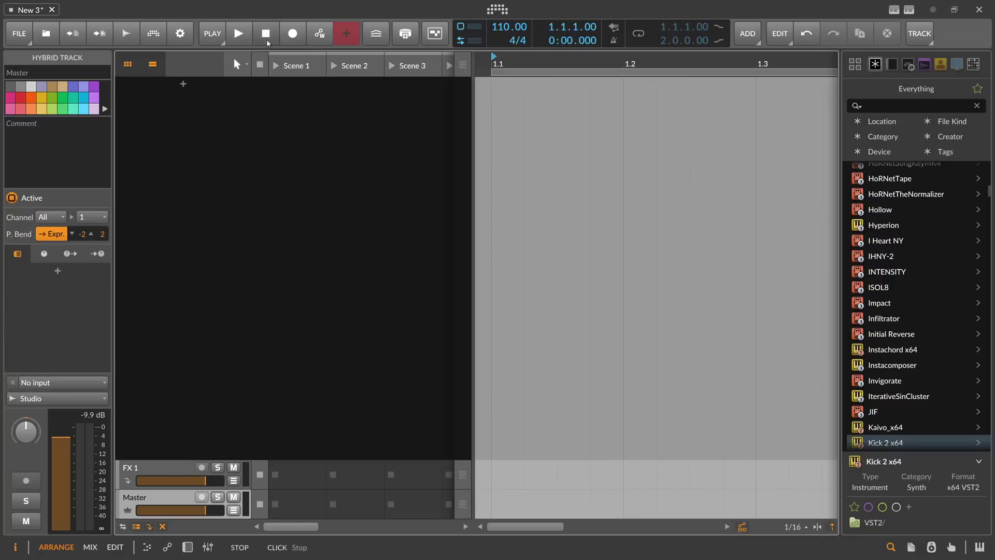
drag(509, 64, 485, 64)
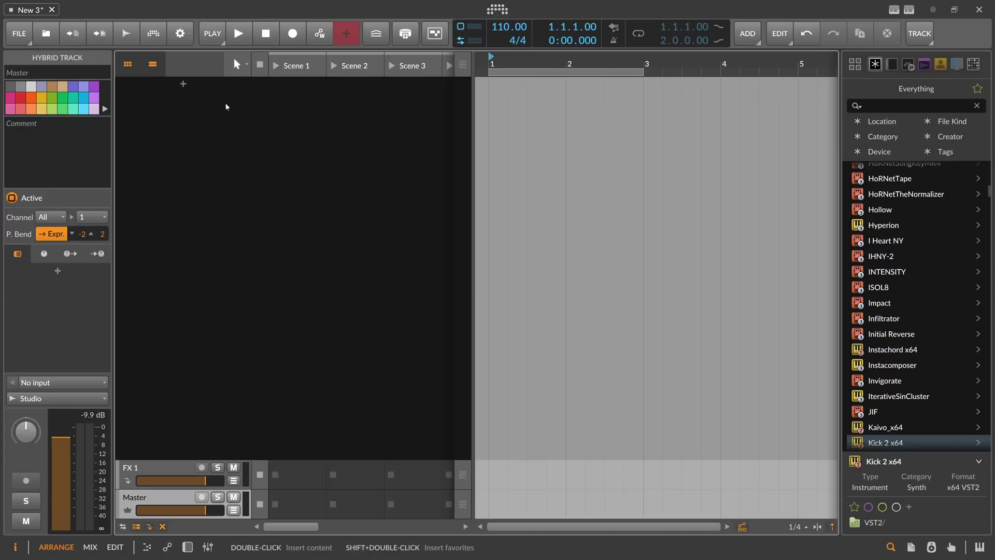
click(183, 86)
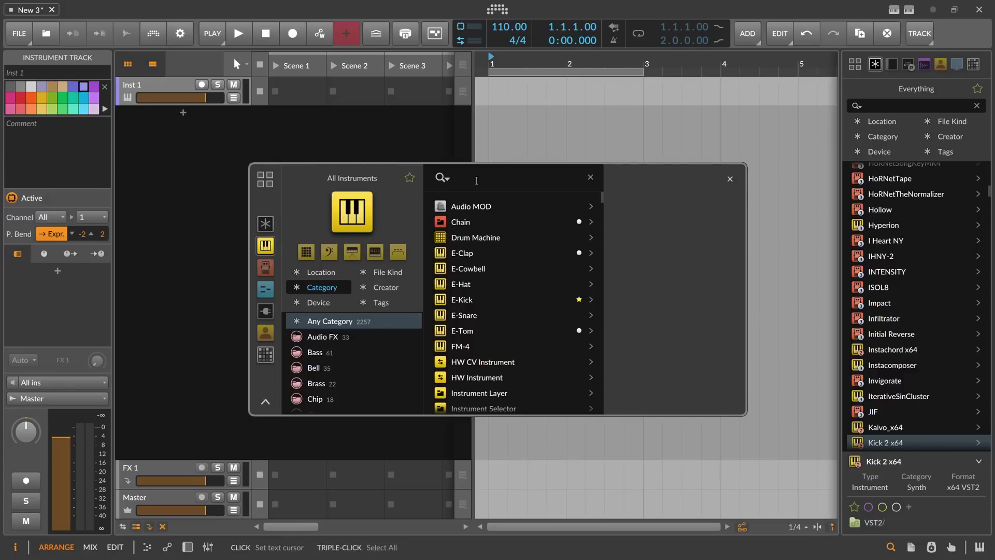
text(KICK)
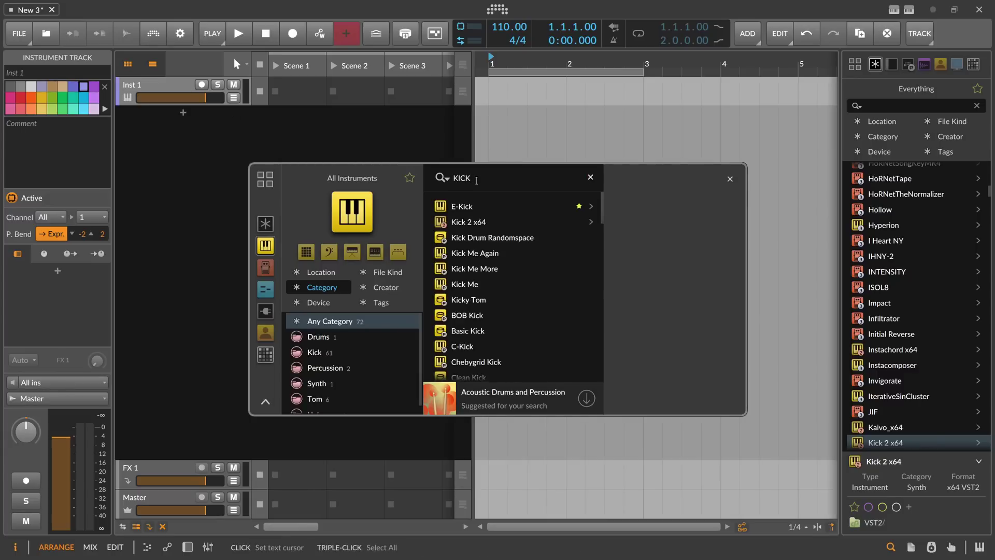
text( 2)
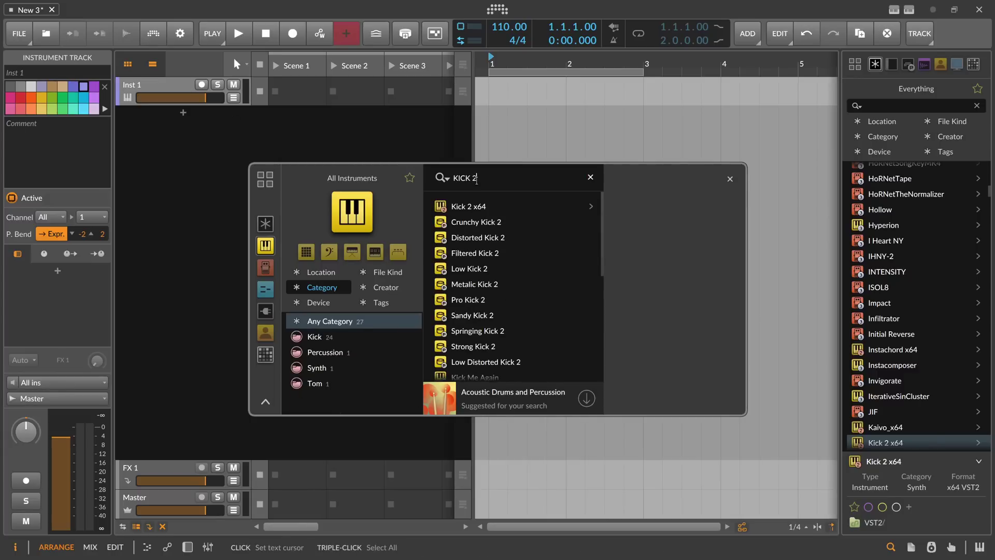
key(Return)
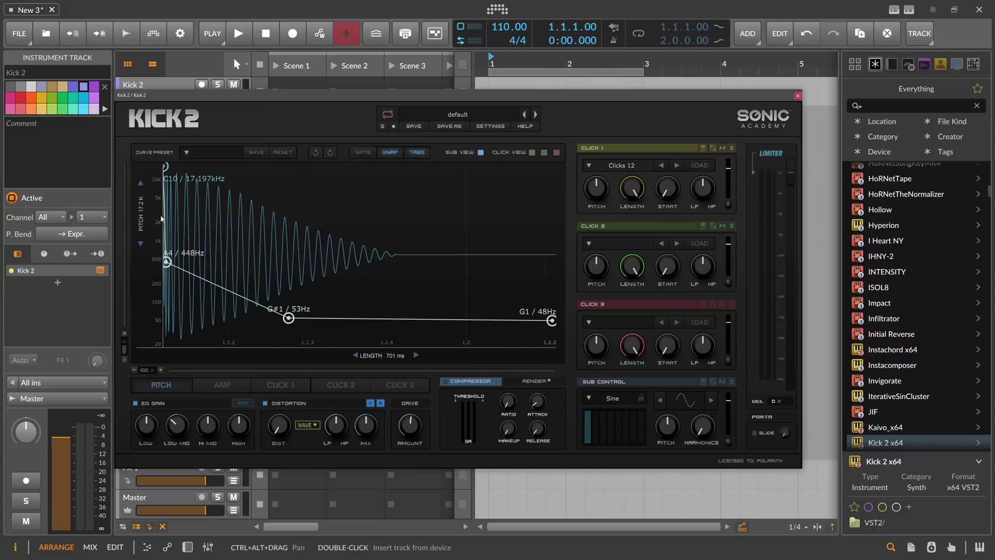
Step: Examine Kick 2's amp and Click 1 envelopes and close the plugin window
click(222, 385)
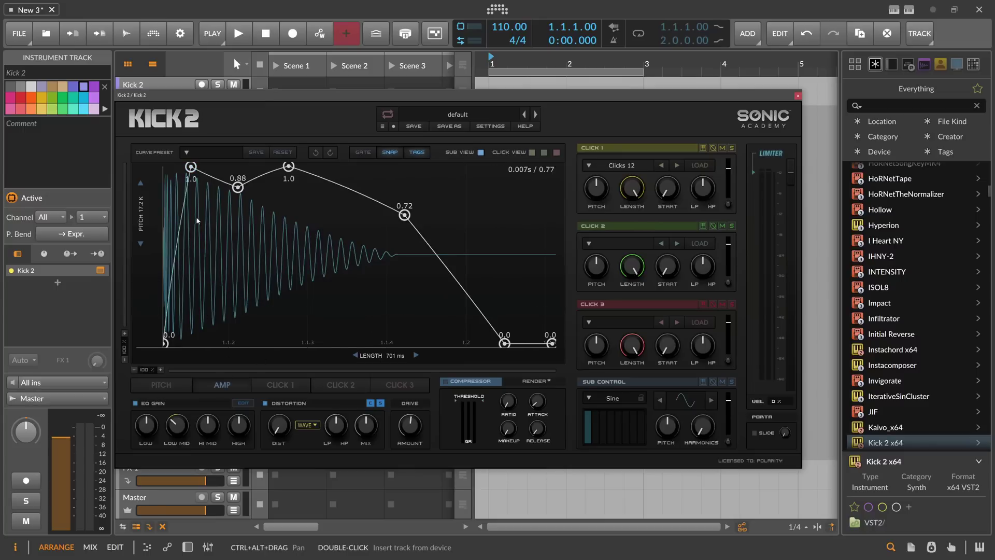
click(281, 385)
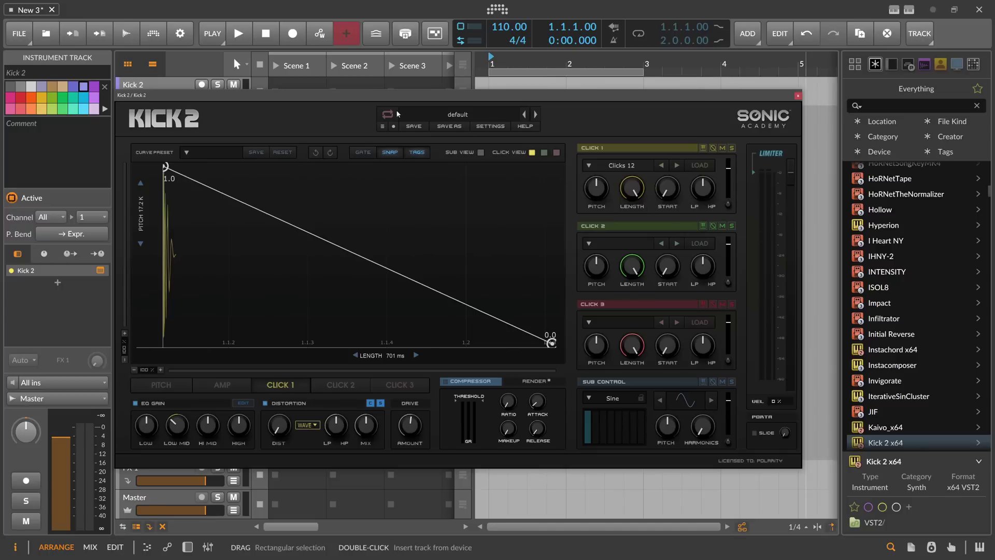
drag(350, 96, 343, 110)
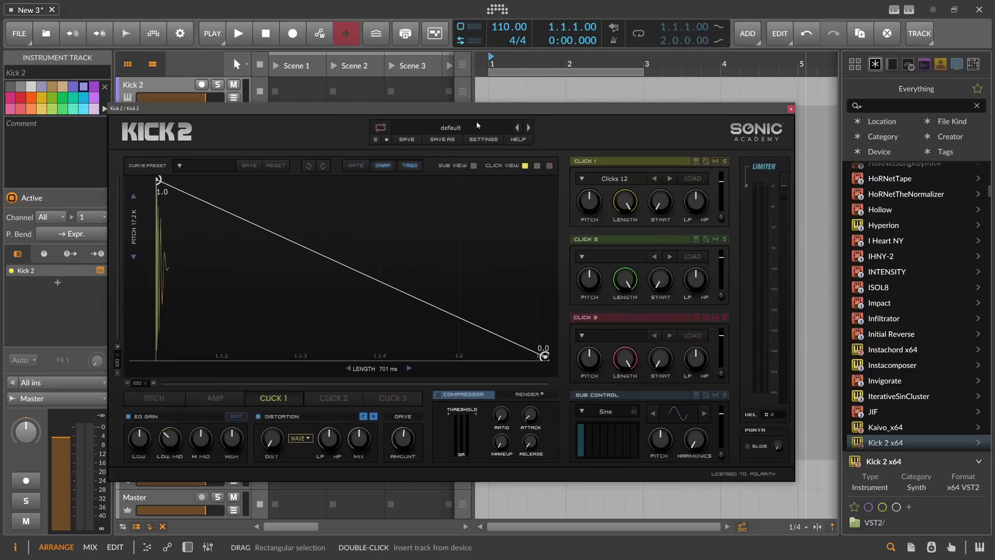
click(791, 109)
Step: Delete Kick 2 from the instrument track and insert a Poly Grid in its place
double_click(160, 81)
key(Delete)
double_click(161, 451)
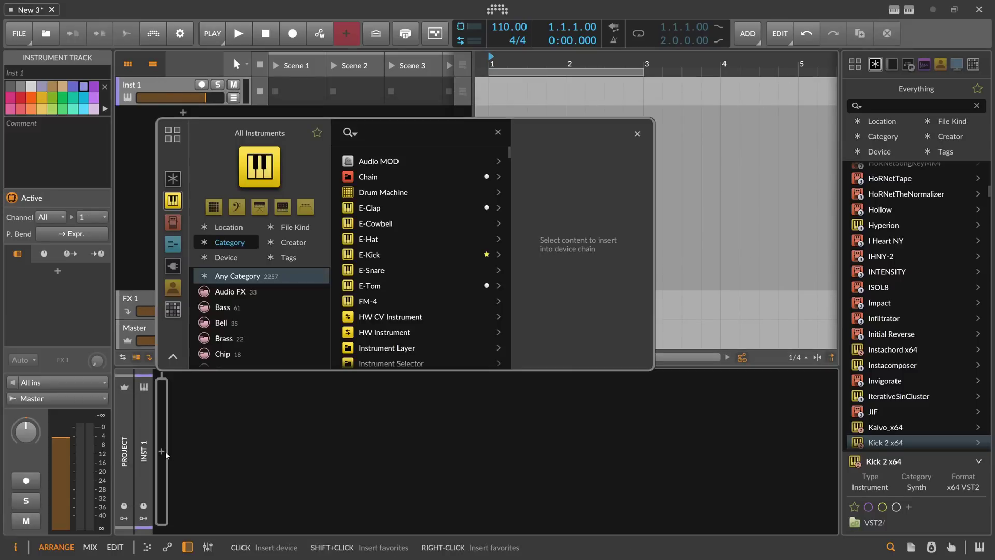
text(poly)
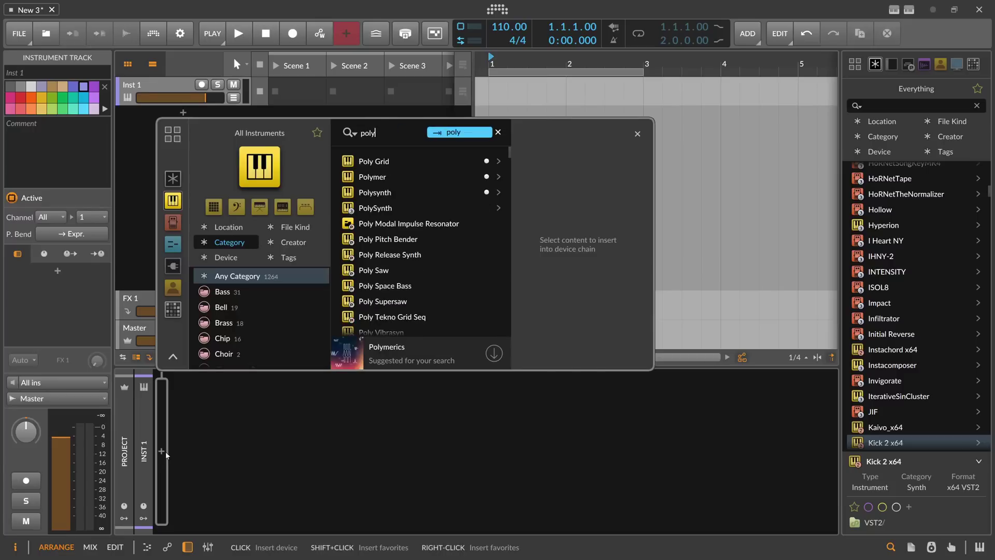
click(386, 163)
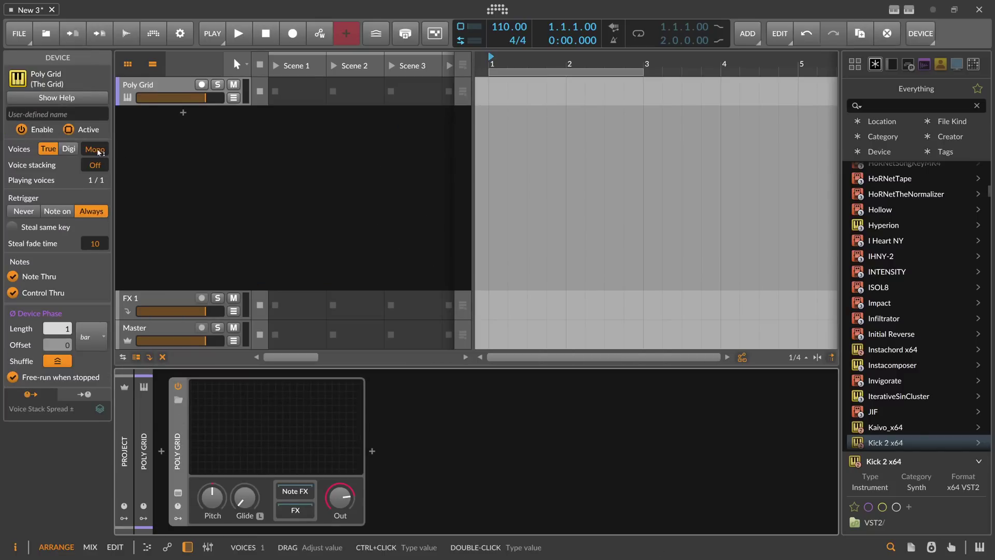
Step: Open the Poly Grid editor at full height and add a Sine oscillator with key tracking off
double_click(247, 423)
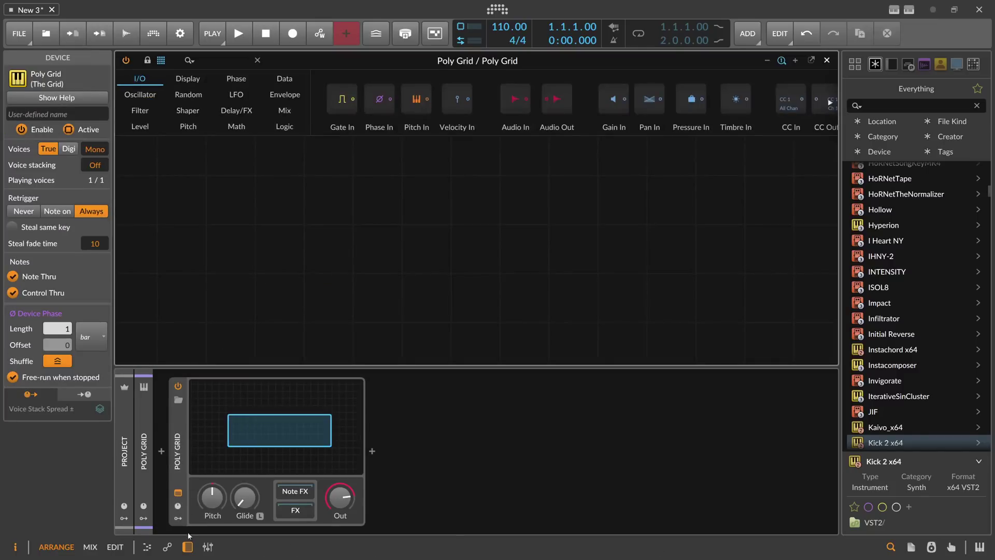
click(188, 547)
click(216, 61)
text(sine)
drag(156, 99, 420, 311)
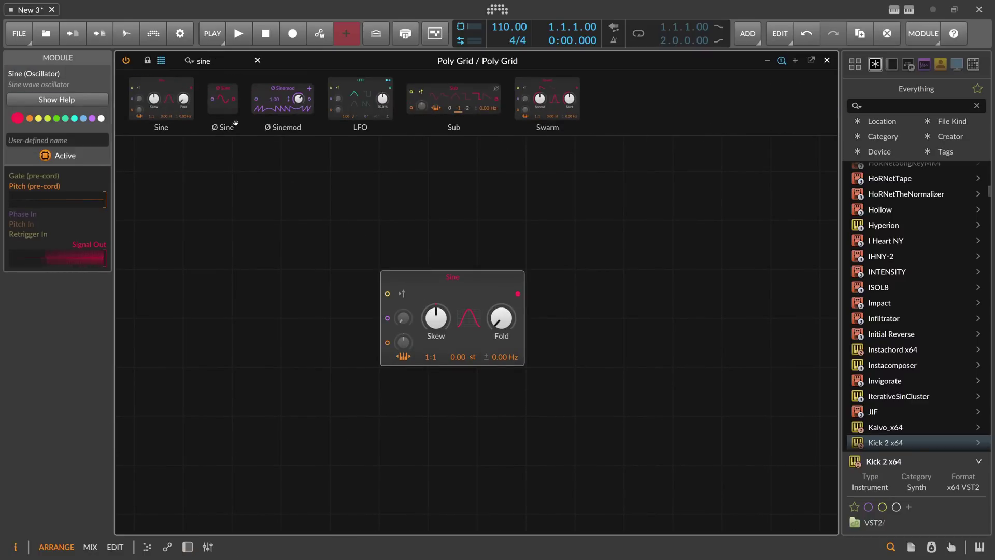
click(403, 357)
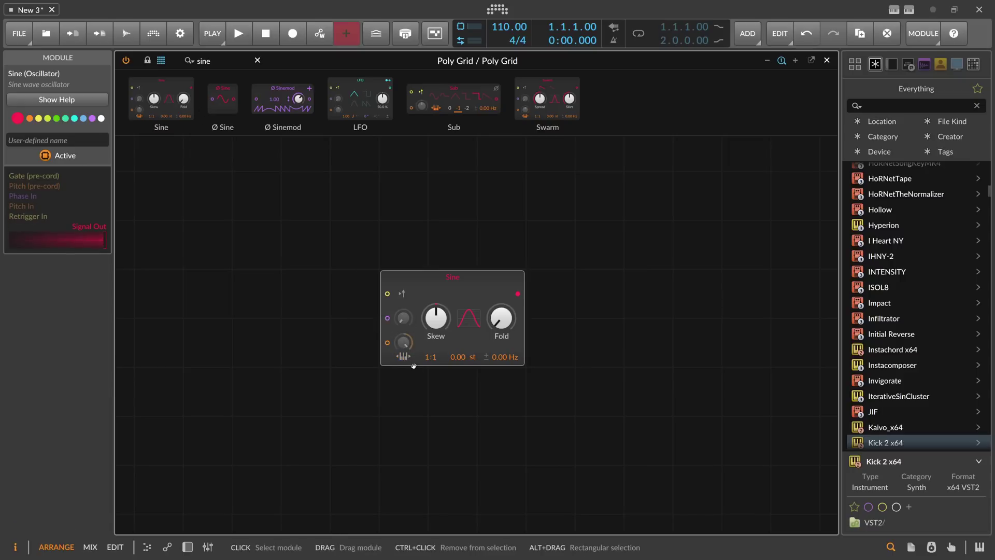
Step: Add a Pitch module set to G0 beside the Sine oscillator and connect it to the oscillator's pitch input
click(219, 64)
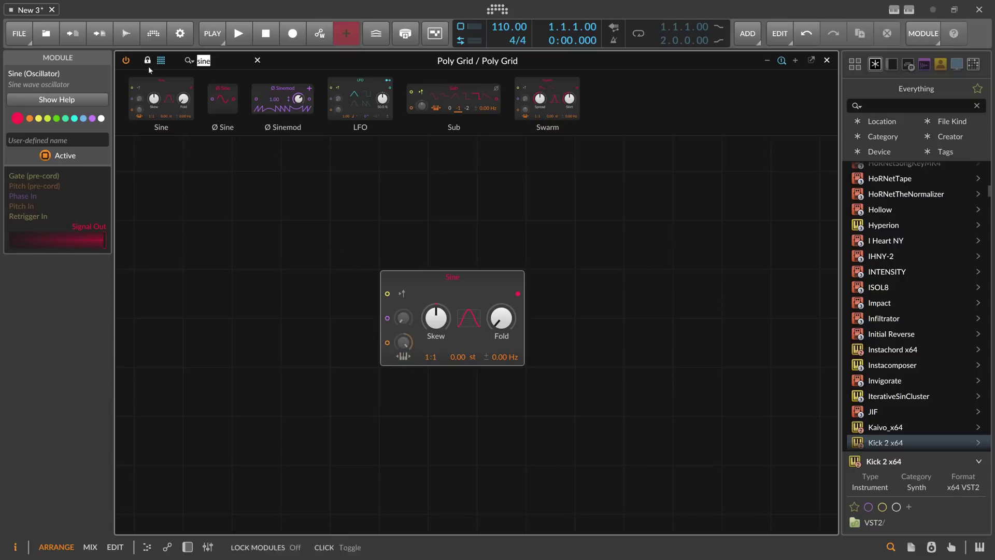
text(pitch)
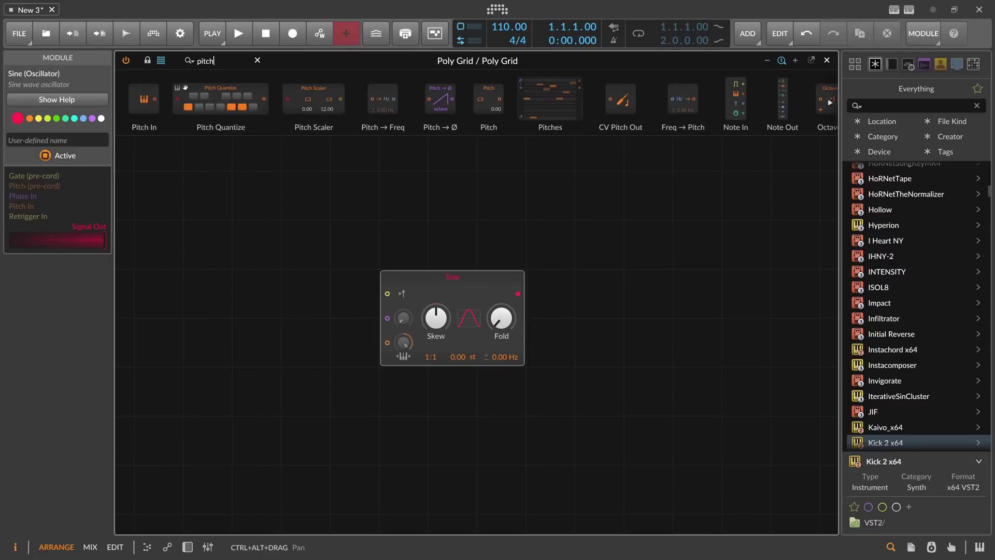
drag(490, 100, 269, 418)
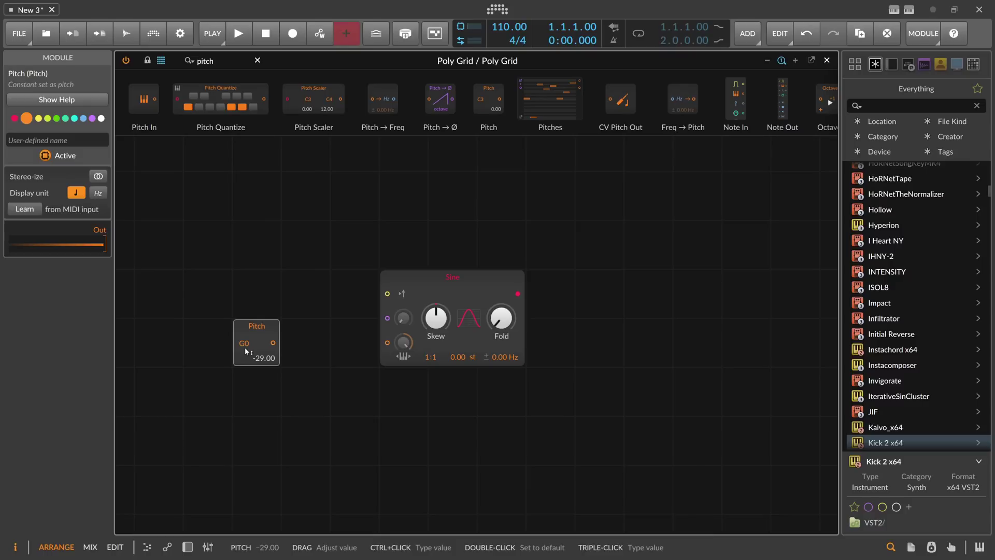
drag(245, 347, 343, 345)
click(467, 307)
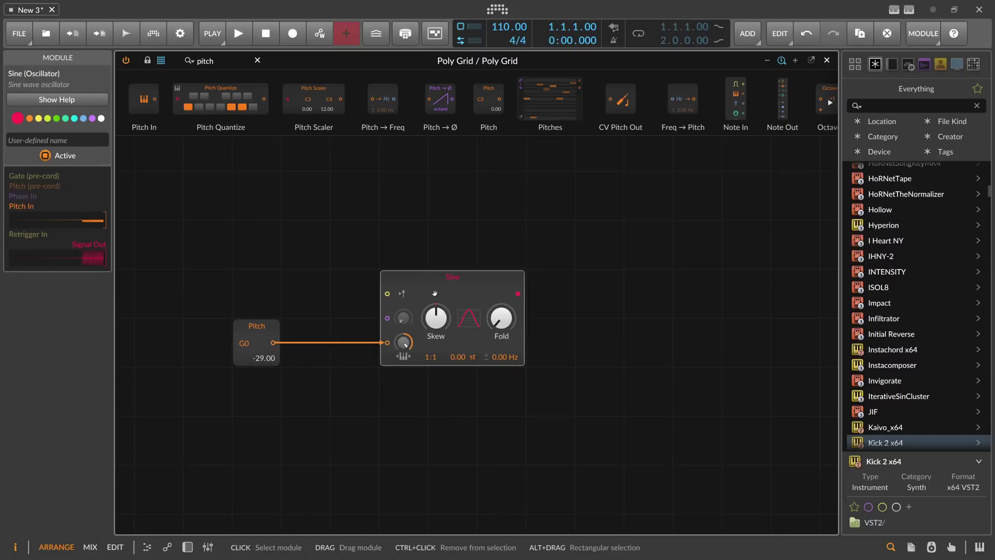
Step: Add a Segments envelope directly after the Sine oscillator, with looping off and its time base set to 8th note
click(205, 60)
text(seg)
drag(161, 101, 578, 291)
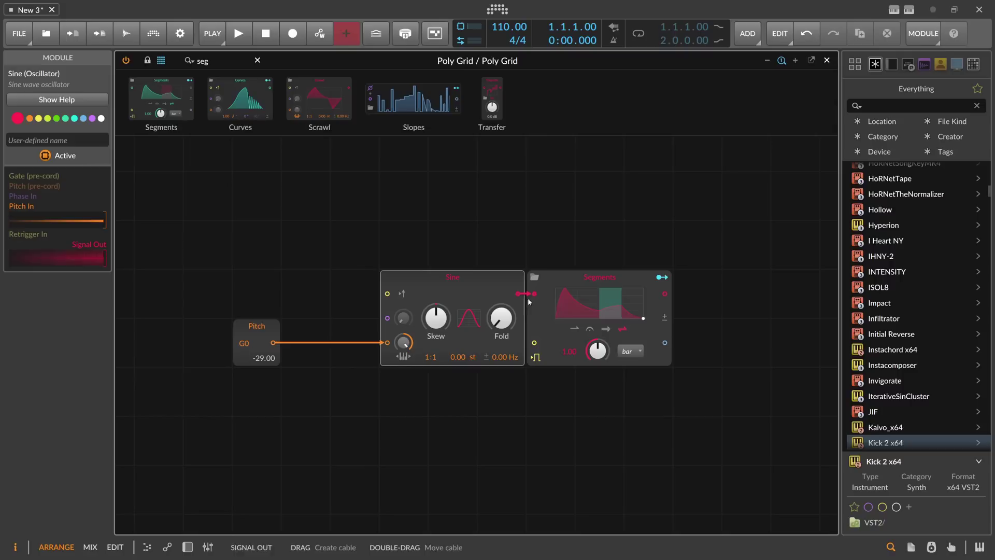
click(577, 329)
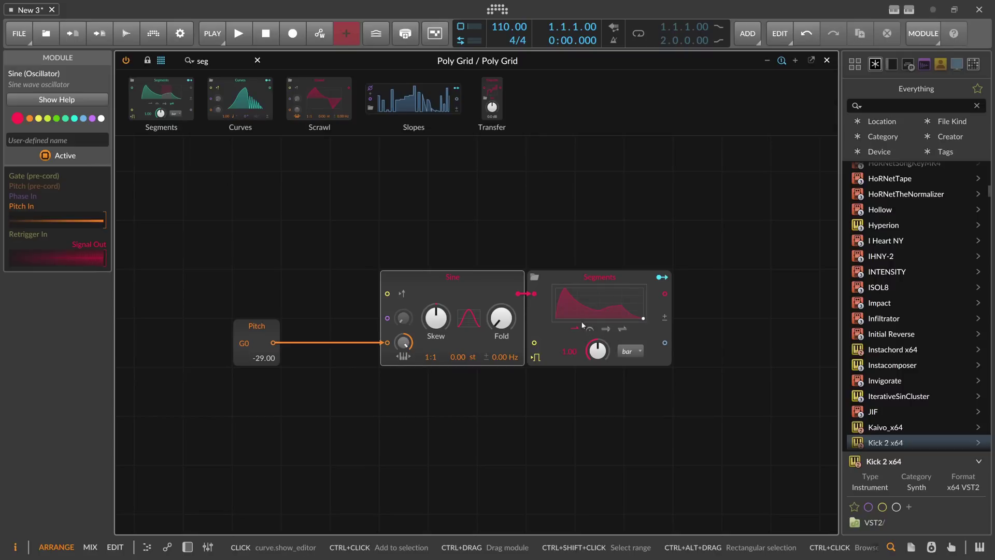
click(629, 351)
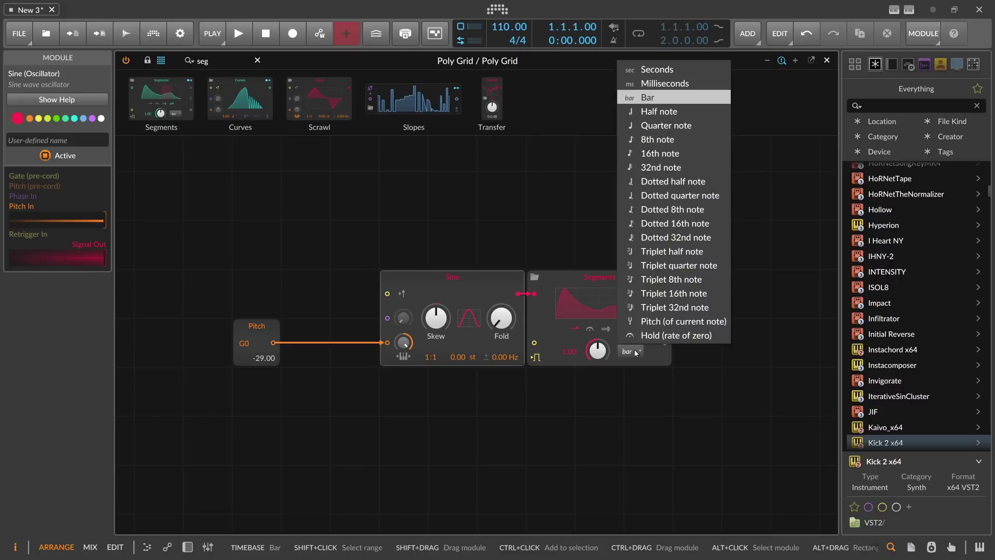
click(654, 140)
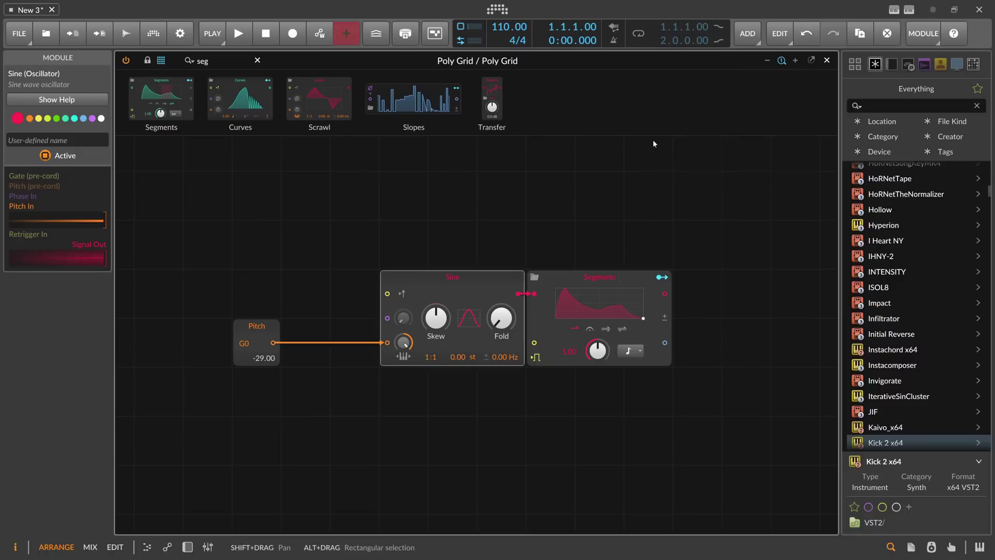
Step: Reshape the Segments curve into an instant attack with a steep curved decay, removing the two middle points
click(589, 312)
click(467, 260)
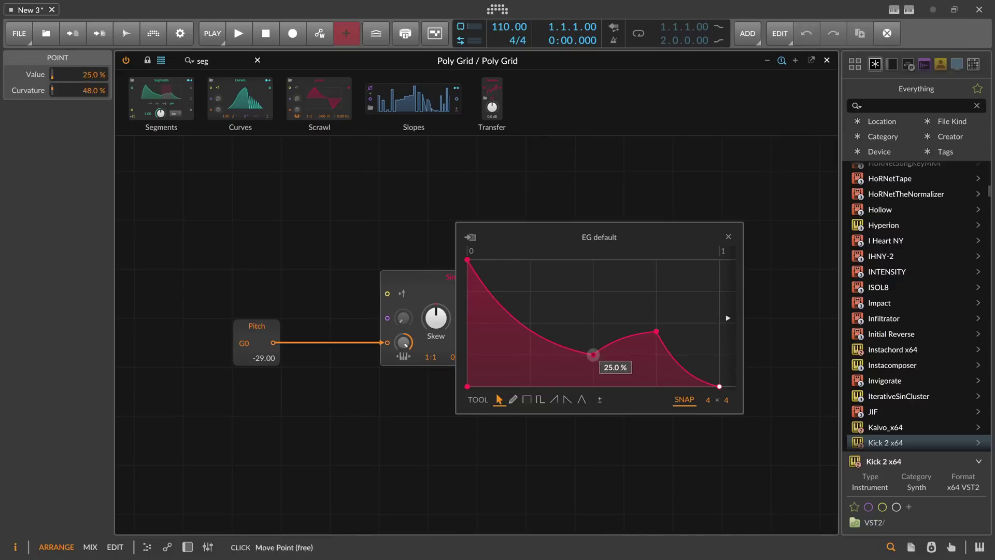
double_click(594, 354)
double_click(657, 331)
drag(571, 347, 583, 372)
drag(554, 336, 530, 335)
click(728, 237)
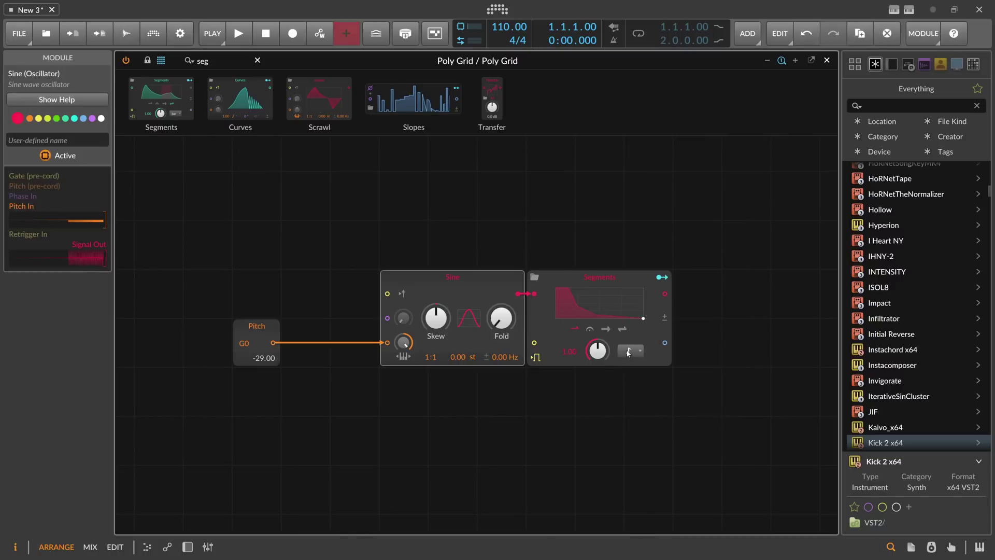
Step: Try Segments rates of 0.50 and 2.00 with the 8th note time base, and reset the rate to 1.00
click(629, 351)
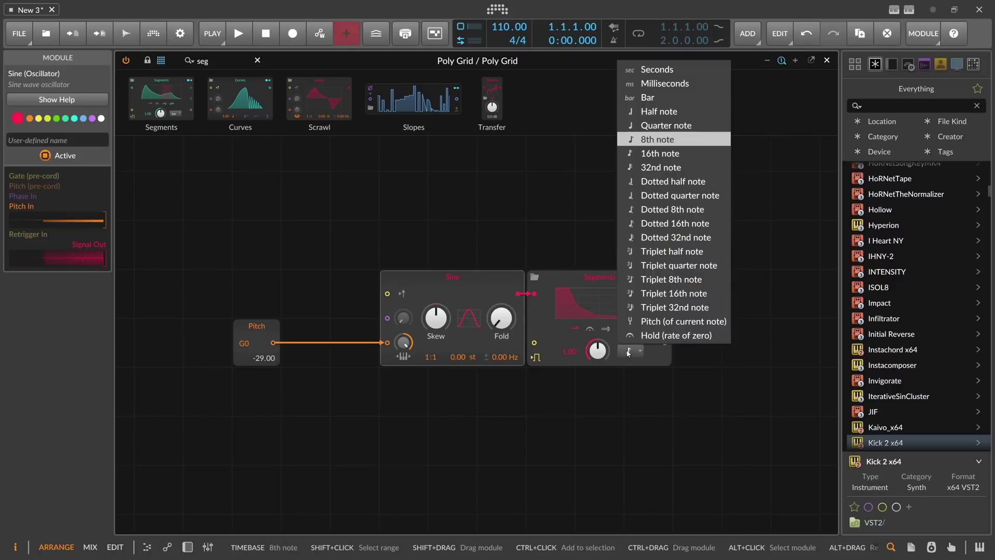
click(662, 139)
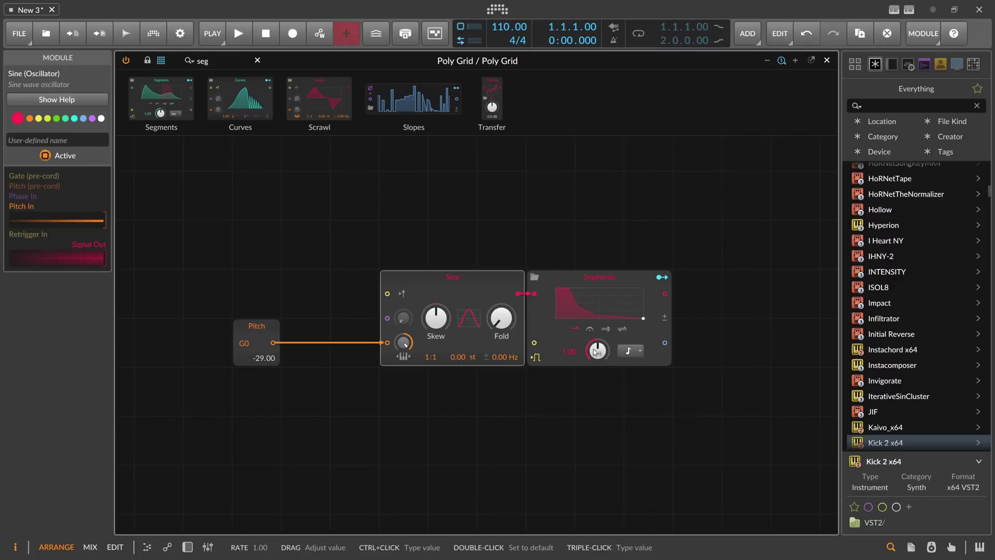
drag(596, 352, 599, 352)
double_click(599, 352)
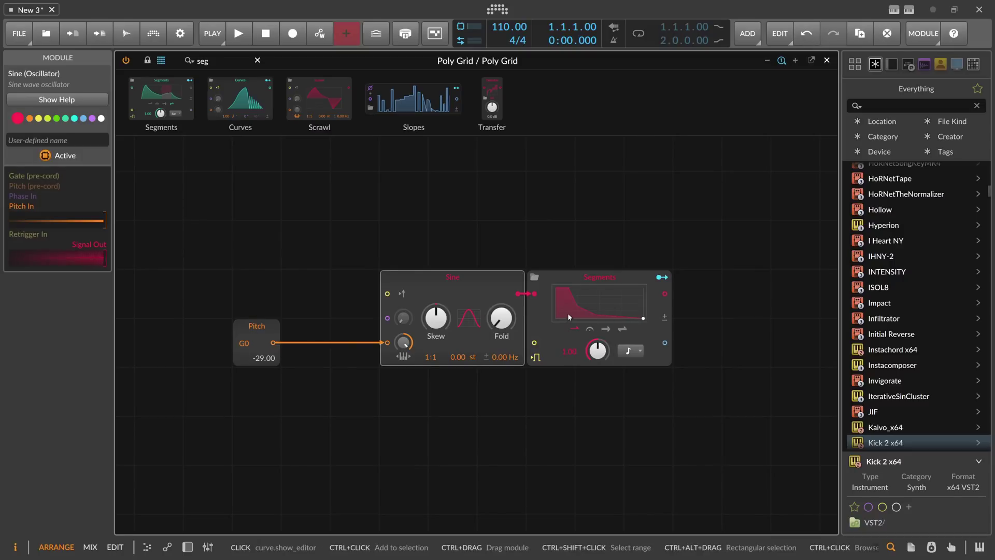
triple_click(600, 350)
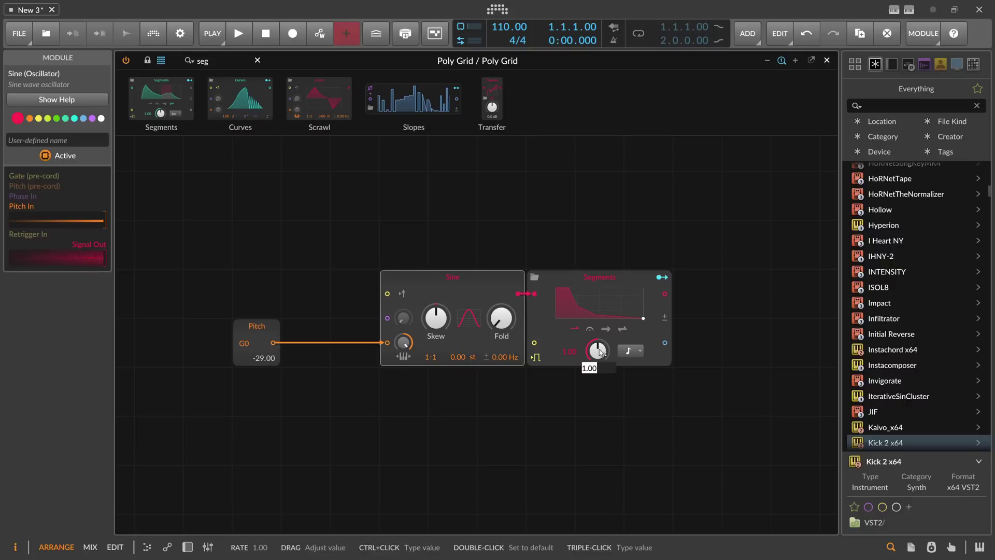
text(0.5)
key(Return)
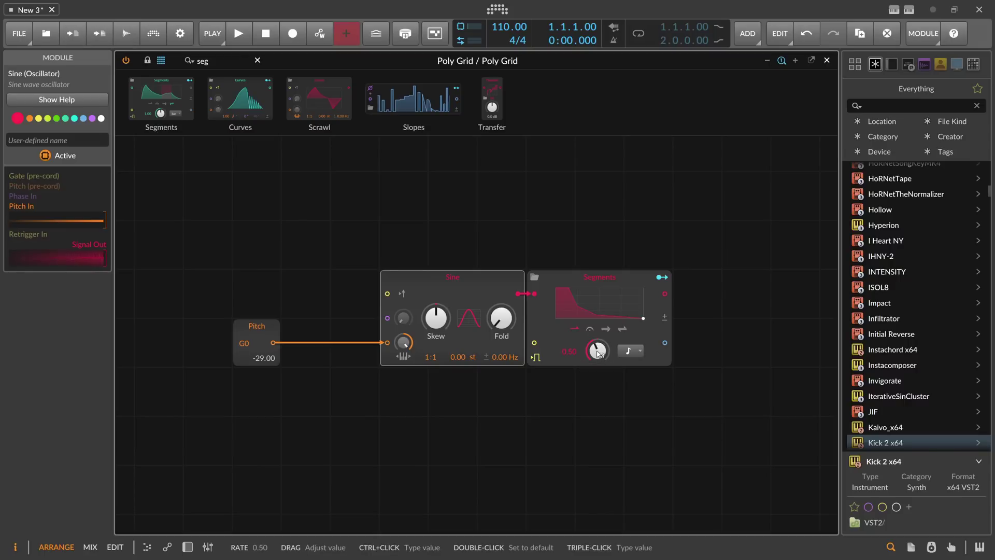
ctrl+click(597, 351)
text(2)
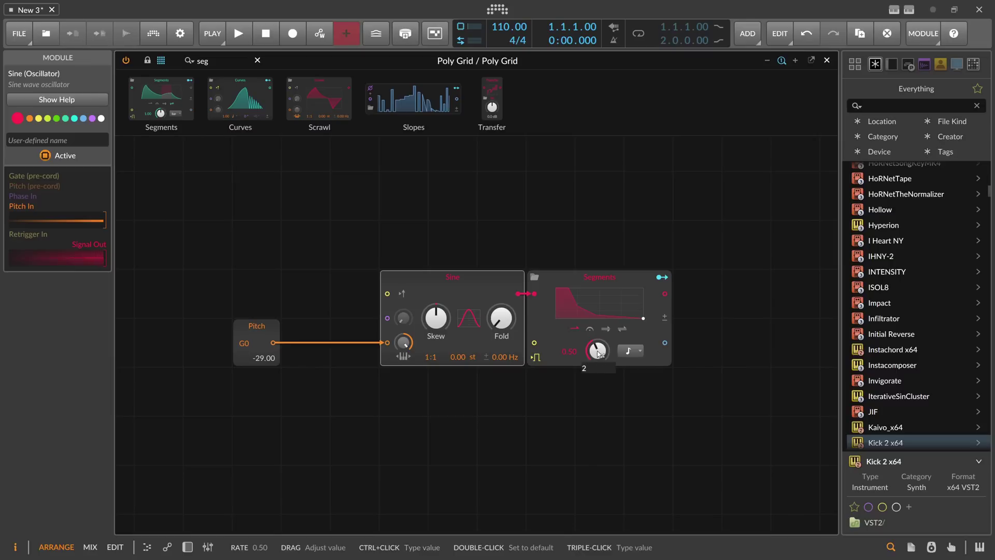
key(Return)
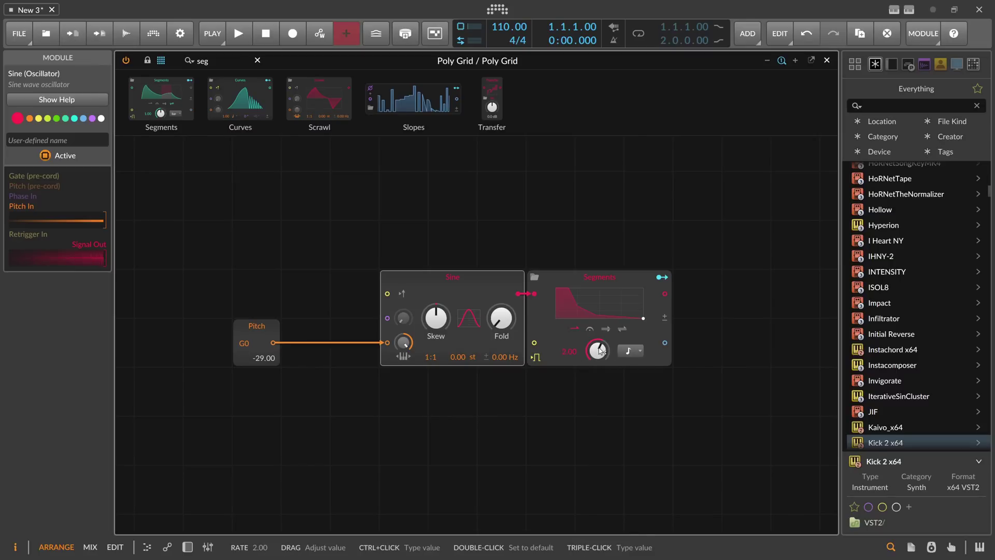
double_click(599, 350)
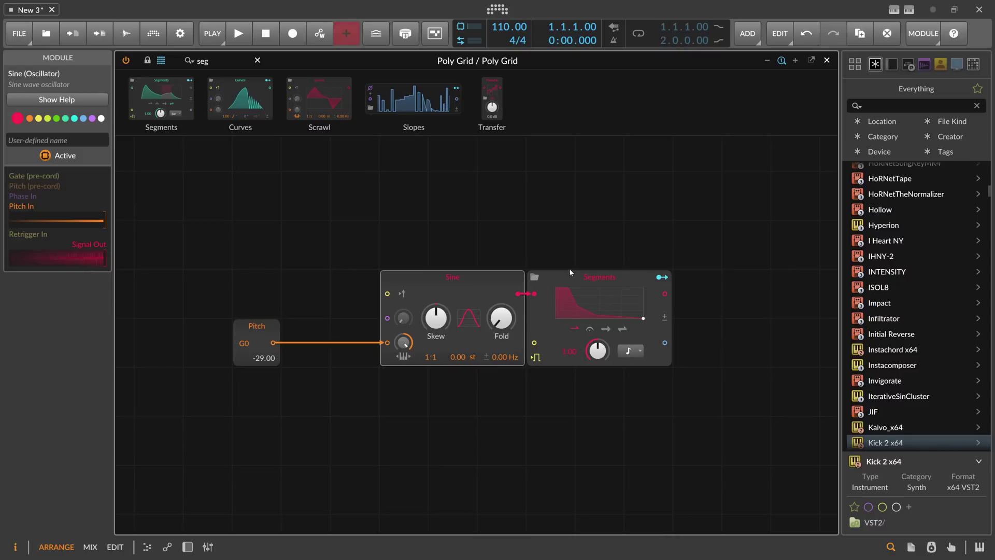
Step: Add an Audio Out module after the Segments envelope, and show the device chain with the Poly Grid track selected
double_click(202, 61)
text(out)
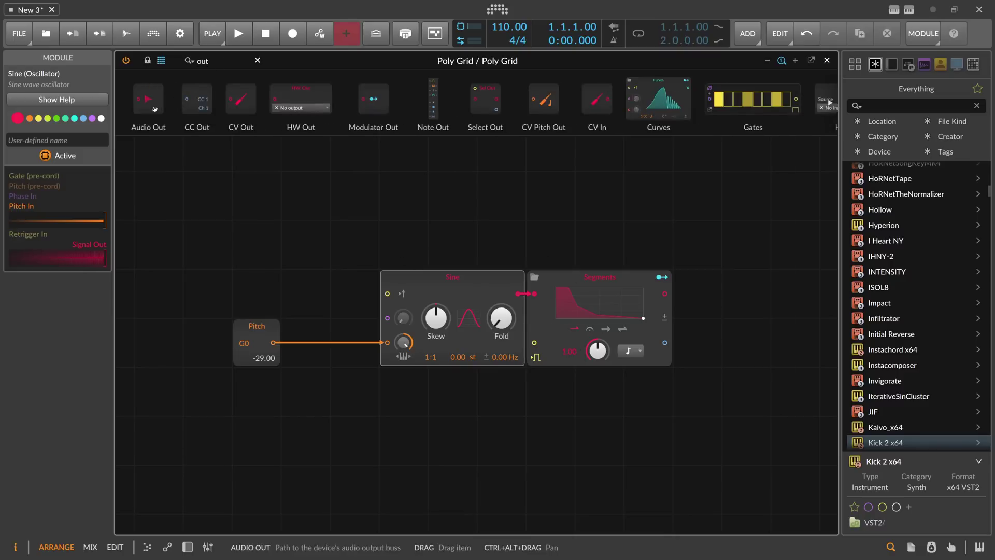
drag(148, 99, 710, 280)
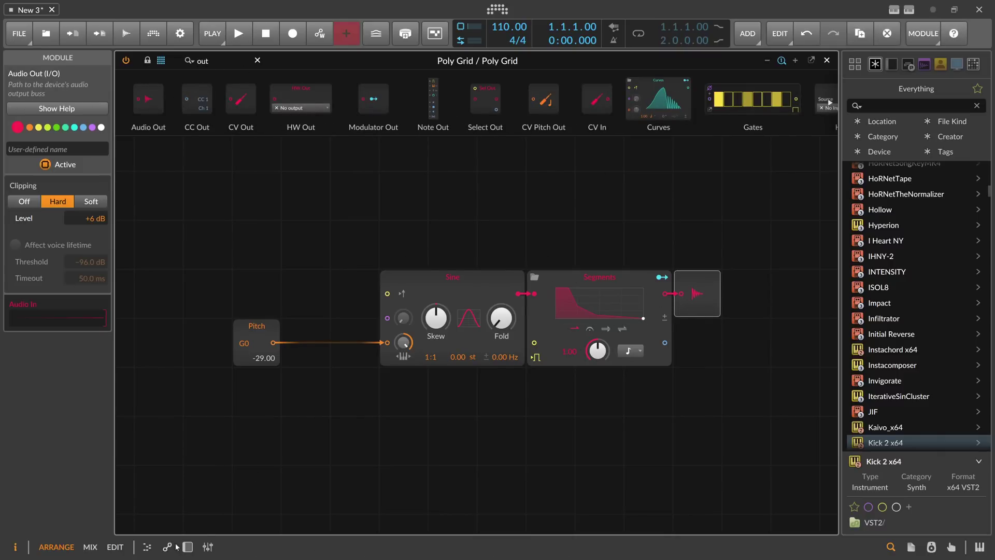
click(192, 546)
click(143, 451)
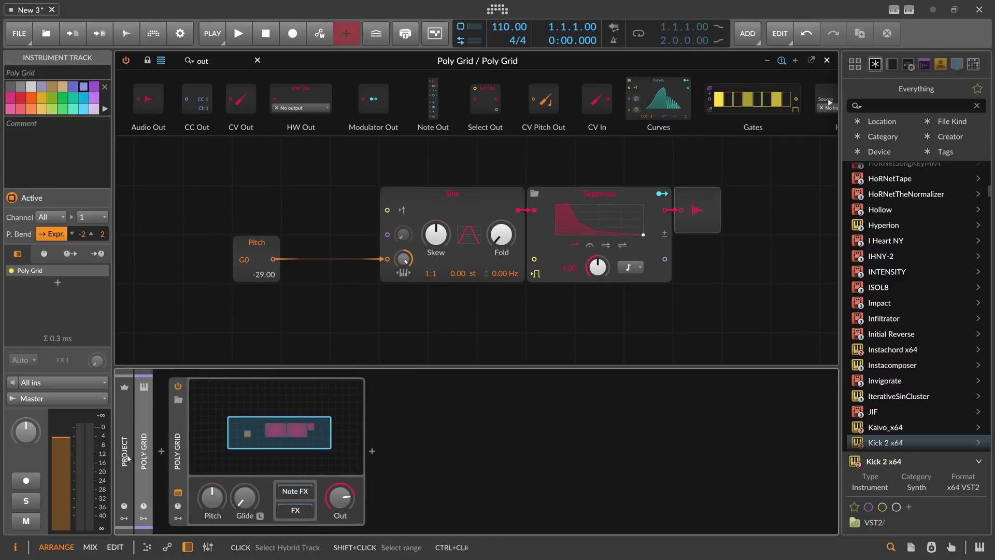
Step: Arm the Poly Grid track for recording, hide the device chain, and audition the Segments rate before resetting it to 1.00
click(30, 480)
click(188, 547)
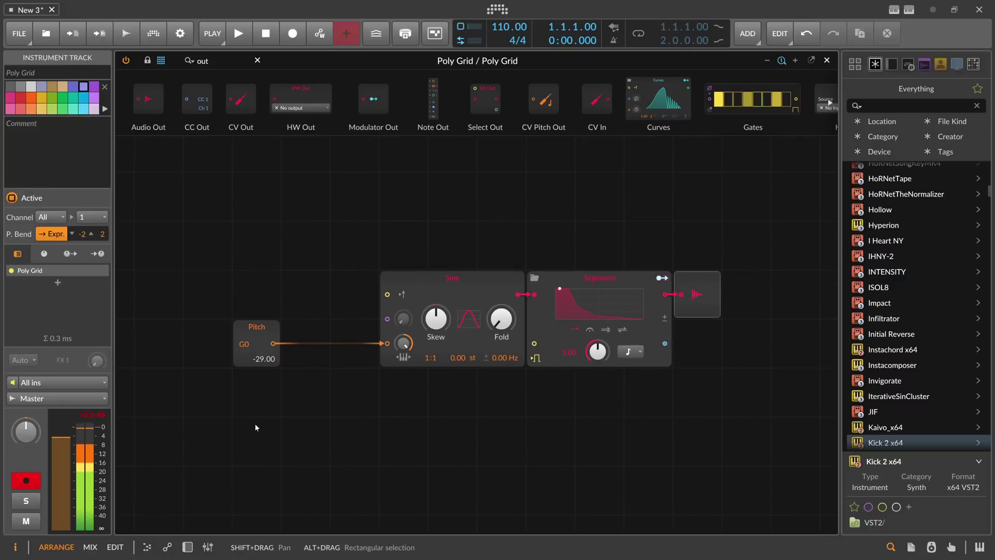
drag(598, 351, 598, 330)
double_click(601, 348)
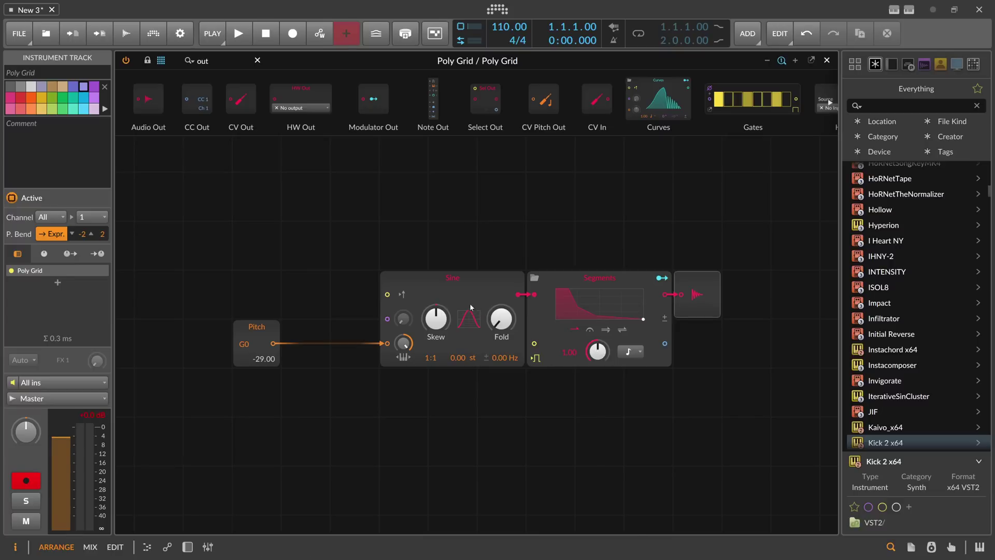
Step: Move the Sine and Segments modules together one grid cell closer to the Pitch module, leaving a gap before Audio Out
drag(364, 242, 624, 389)
drag(591, 283, 542, 270)
click(539, 258)
Step: Rename the Segments module as Amp Env
click(532, 278)
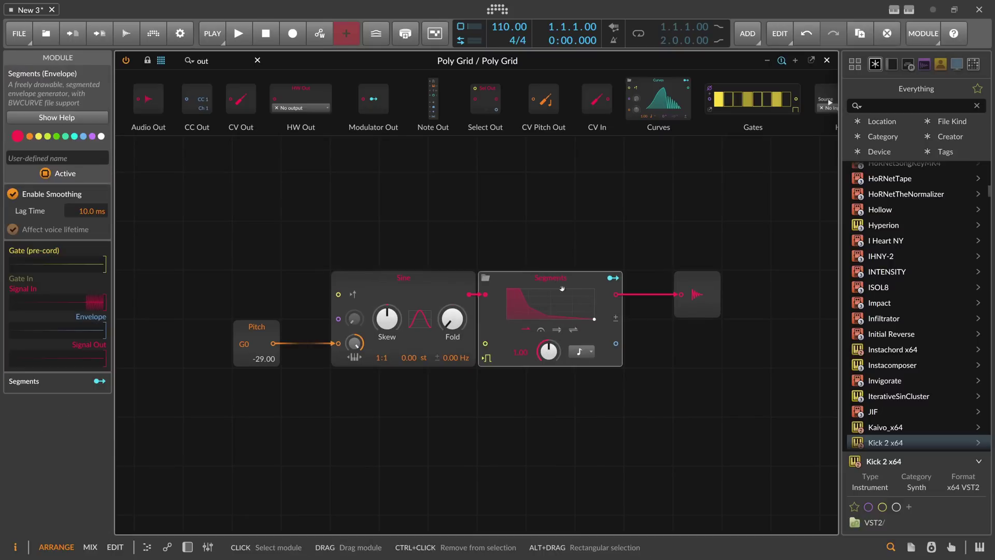
click(72, 157)
text(Amp Env)
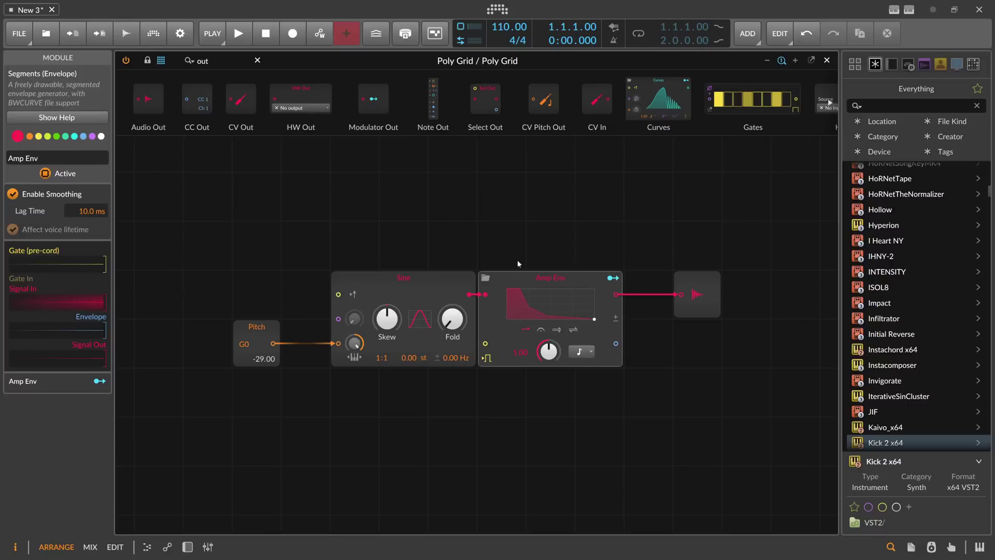
Step: Duplicate the Amp Env module directly below itself and rename the copy as Pitch Env
click(544, 279)
key(ctrl+d)
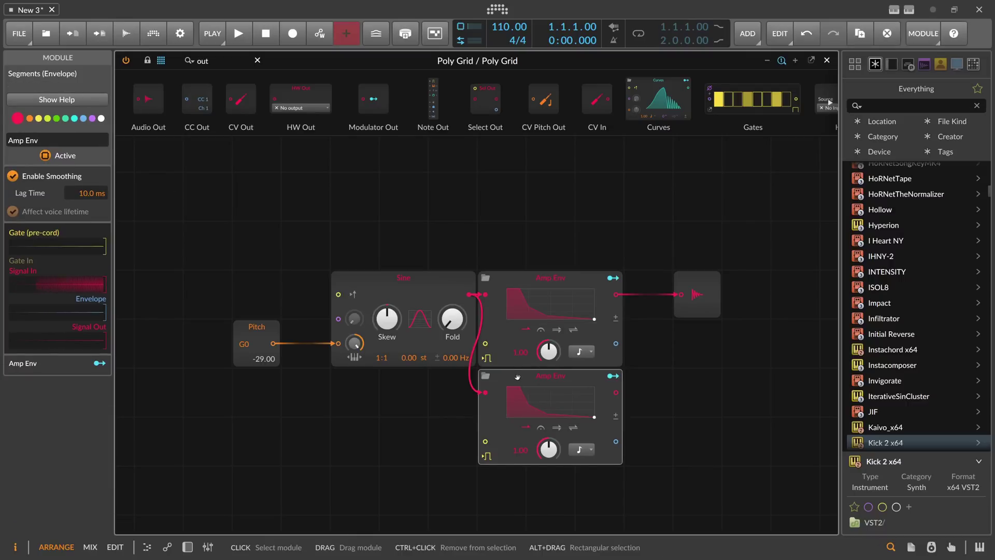
drag(23, 140, 2, 142)
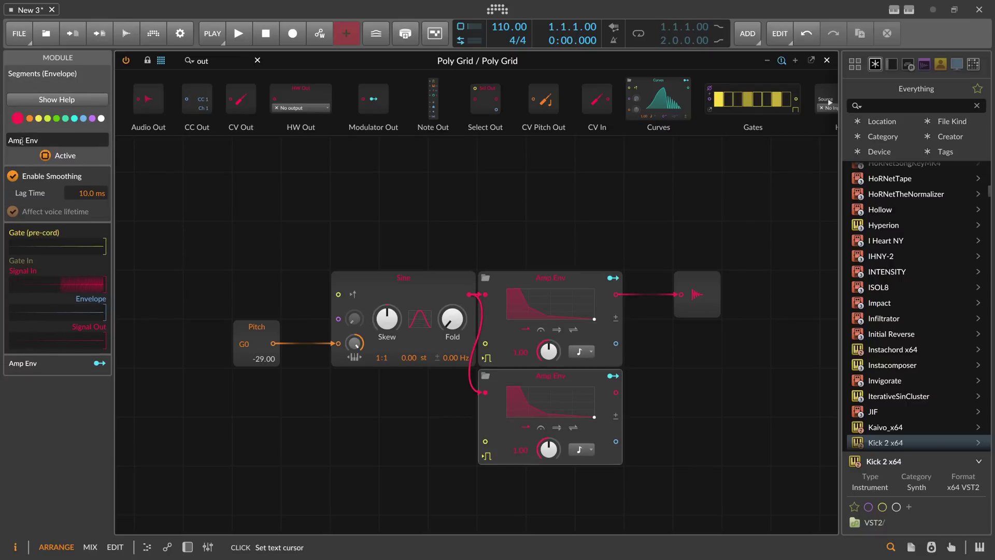
text(Pitch)
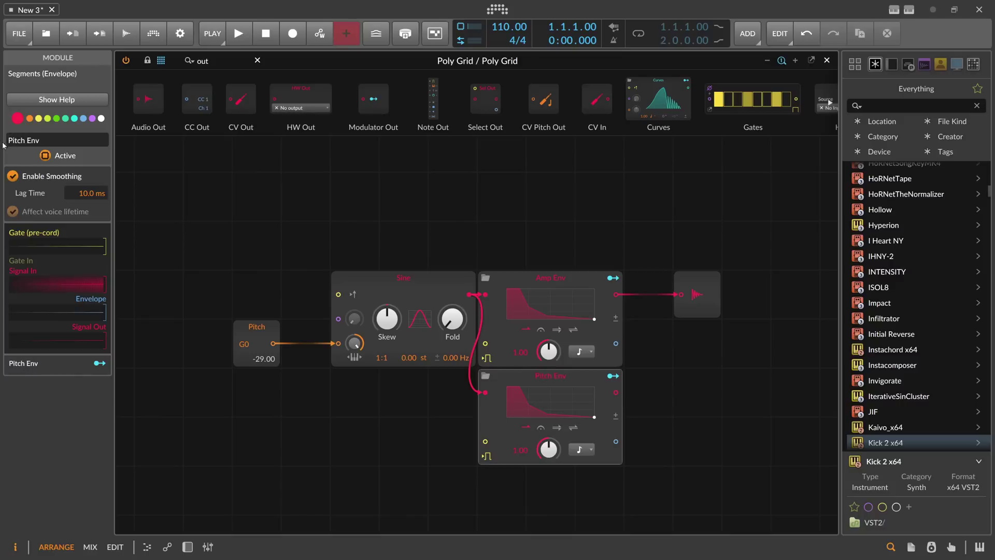
click(395, 384)
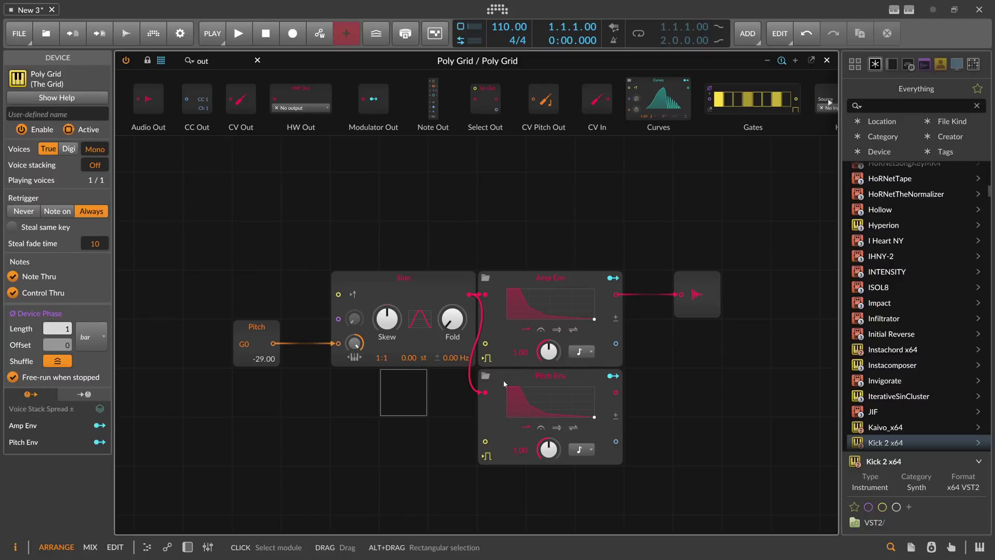
Step: Disconnect the Sine signal from Pitch Env and add an Oscilloscope fed by Pitch Env's envelope output
drag(485, 392, 428, 377)
drag(616, 441, 656, 440)
double_click(203, 60)
text(osc)
drag(152, 98, 672, 418)
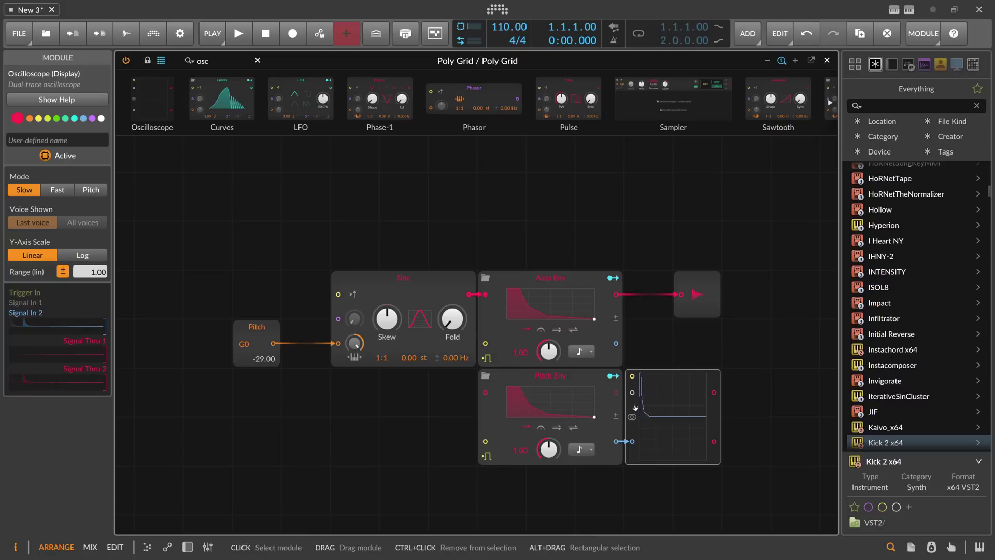
Step: Insert an Add module between Pitch and Sine, and connect the Pitch Env envelope output to its second input
click(207, 61)
text(add)
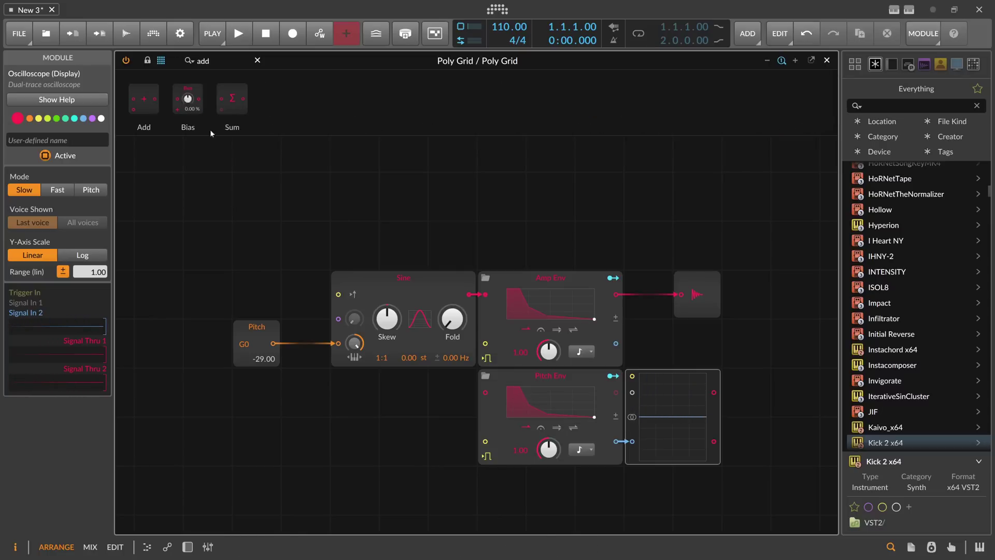
drag(146, 100, 306, 343)
drag(628, 450, 308, 350)
Step: Reshape the Pitch Env curve to start at full level without a plateau and fall to zero early through a curved decay
click(559, 412)
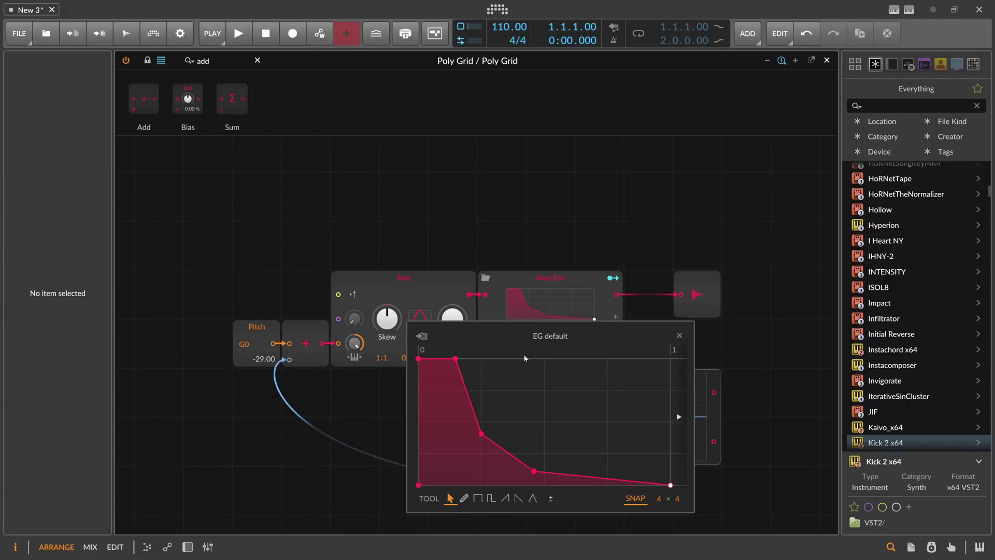
drag(542, 476, 547, 490)
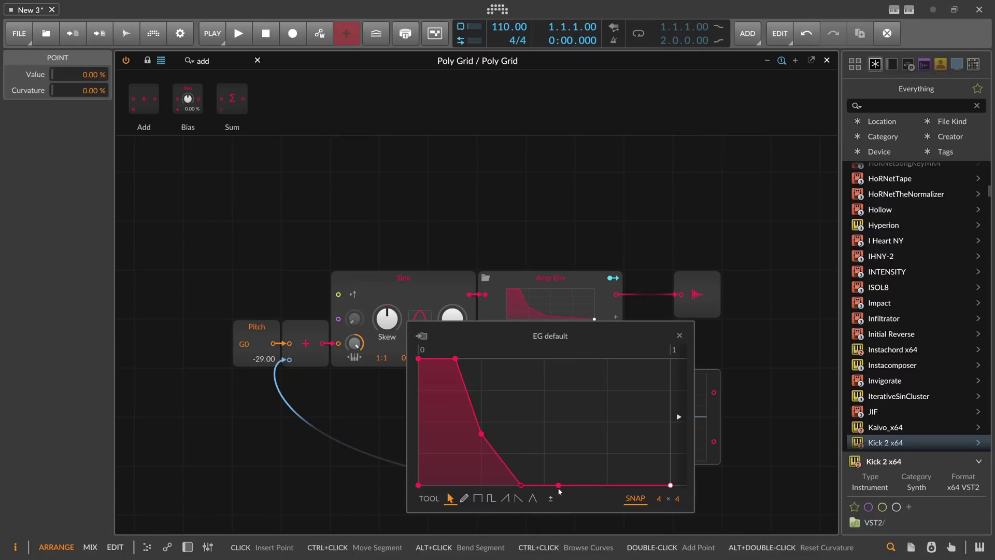
drag(535, 489, 523, 489)
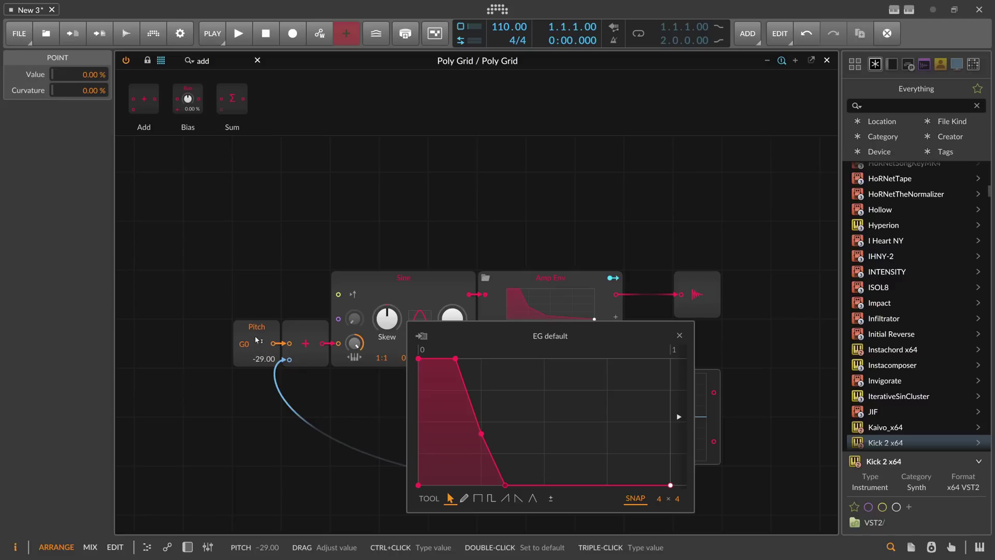
double_click(446, 359)
drag(455, 358, 449, 360)
double_click(450, 359)
drag(481, 434, 454, 438)
Step: Set the Pitch Env curve's snap grid to 32 × 32 and steepen the decay, with its tail point at 6.25 %
drag(659, 498, 677, 447)
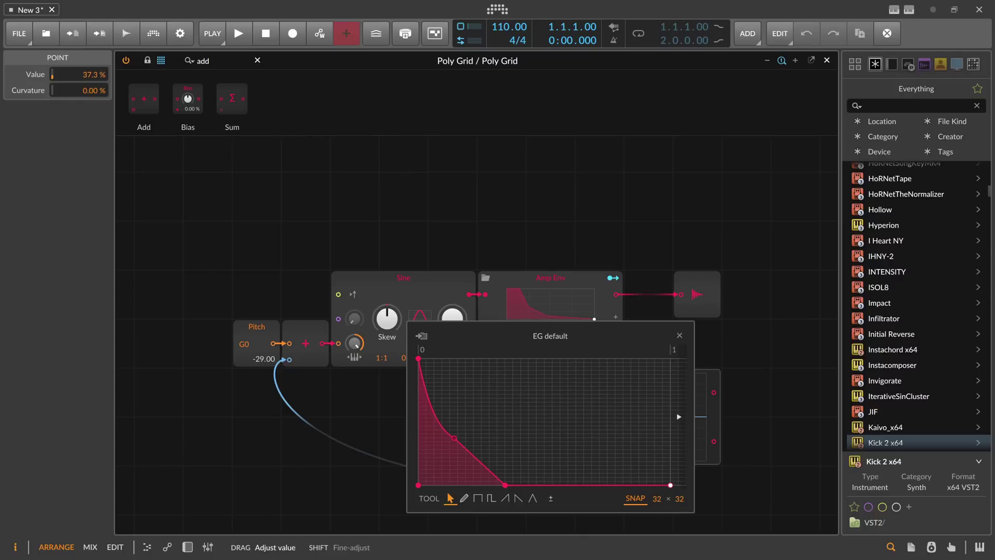
drag(454, 438, 434, 442)
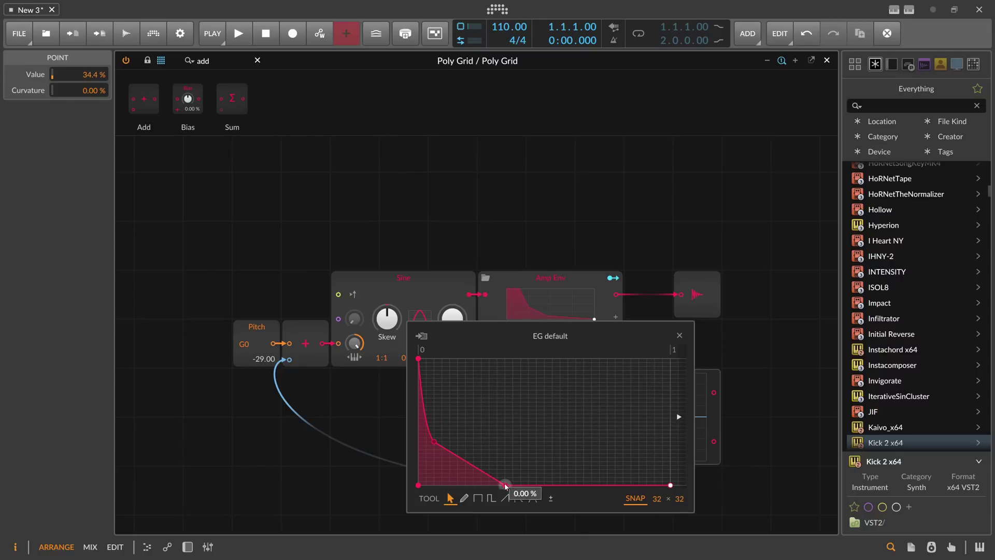
drag(506, 486, 466, 480)
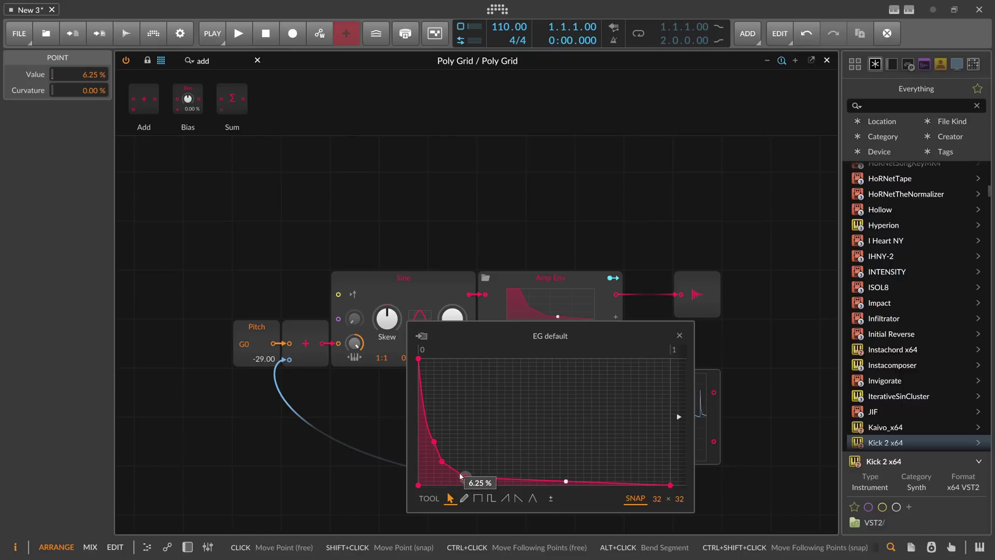
click(679, 335)
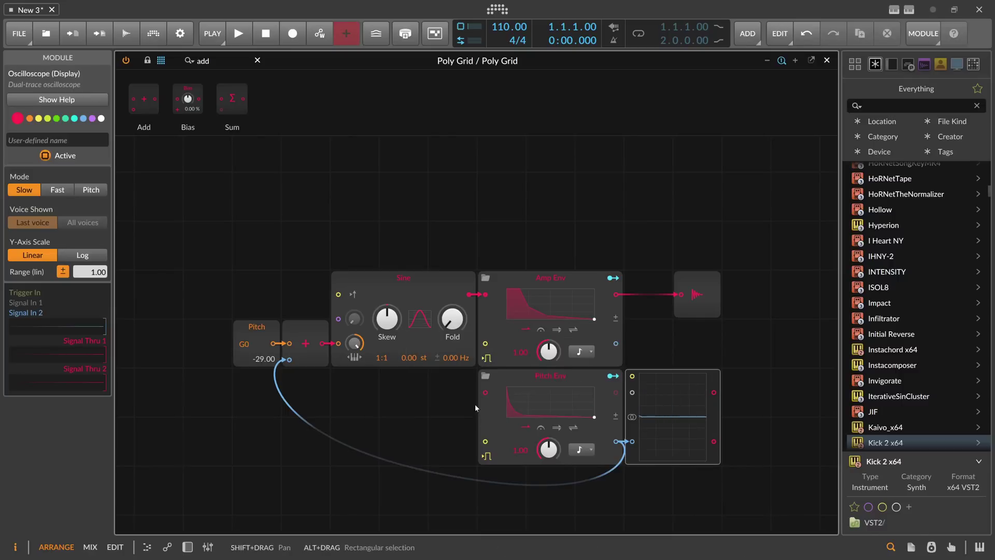
Step: Refine the two upper decay points of the Pitch Env curve and raise the envelope's rate to about 3.8
click(519, 404)
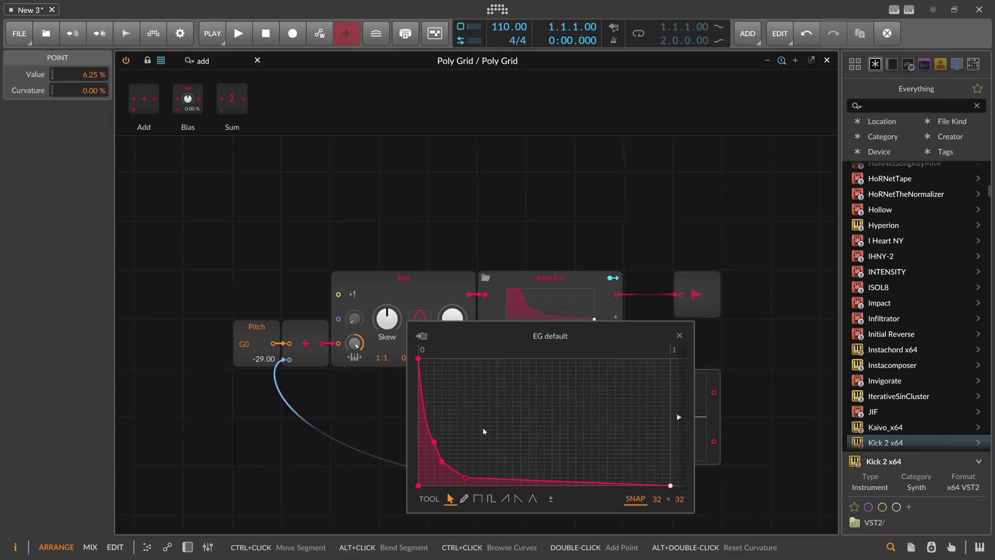
drag(434, 442, 426, 428)
mouse_move(442, 462)
mouse_down()
mouse_move(426, 465)
mouse_move(520, 477)
mouse_move(447, 465)
mouse_move(457, 462)
mouse_up()
click(680, 335)
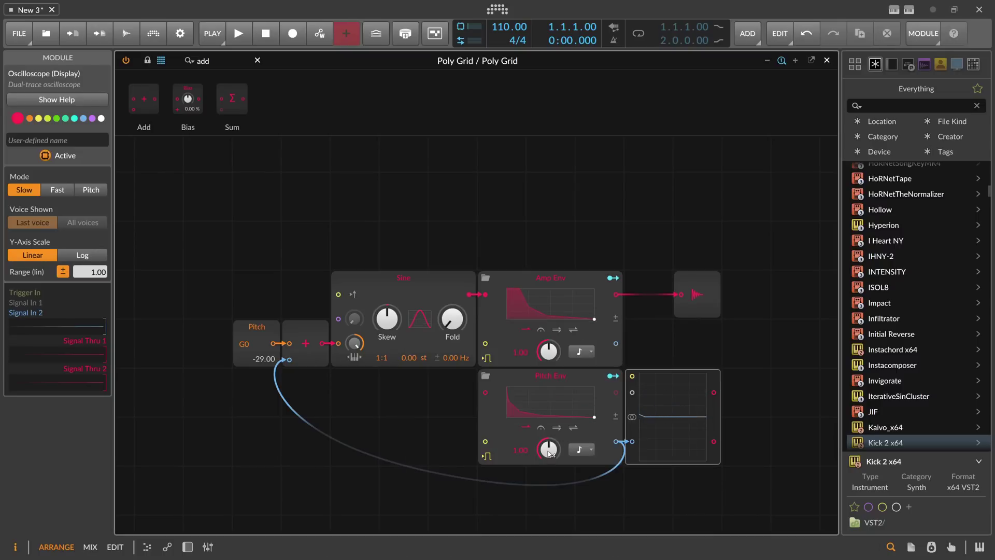
drag(551, 452, 548, 401)
mouse_move(551, 435)
mouse_down()
mouse_move(551, 487)
mouse_move(551, 438)
mouse_up()
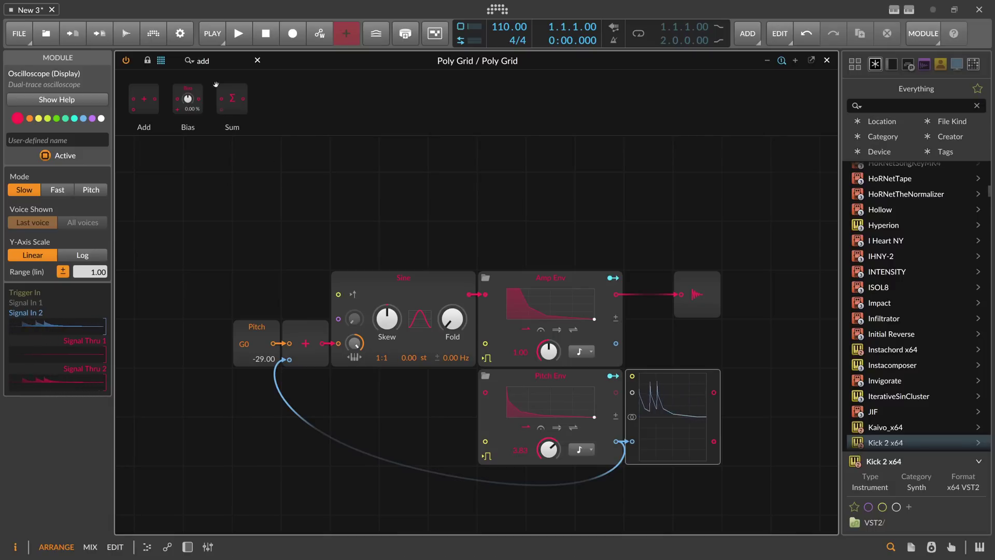
Step: Insert an Attenuate module between Pitch Env and the Oscilloscope, and name it Upper Pitch
double_click(214, 60)
text(att)
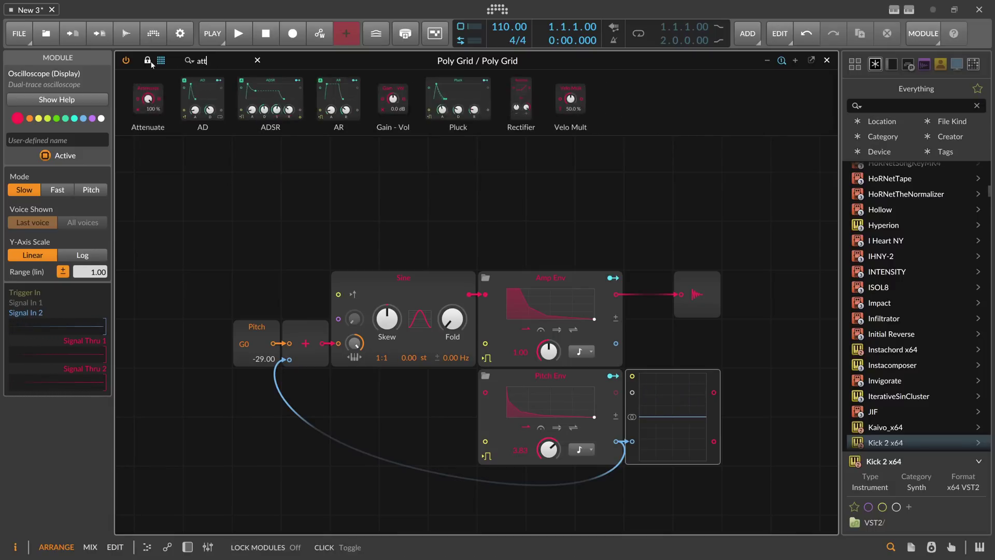
drag(152, 113, 610, 438)
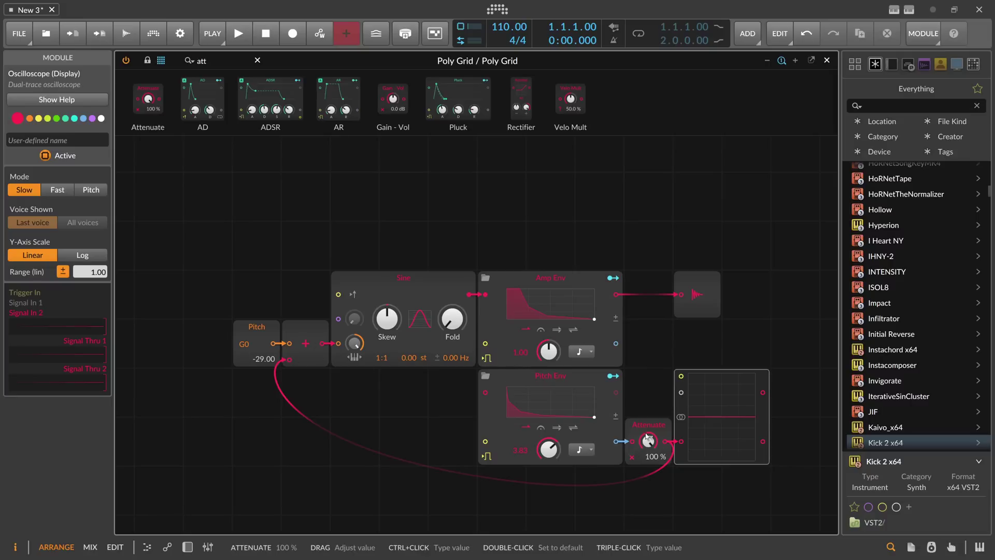
click(655, 452)
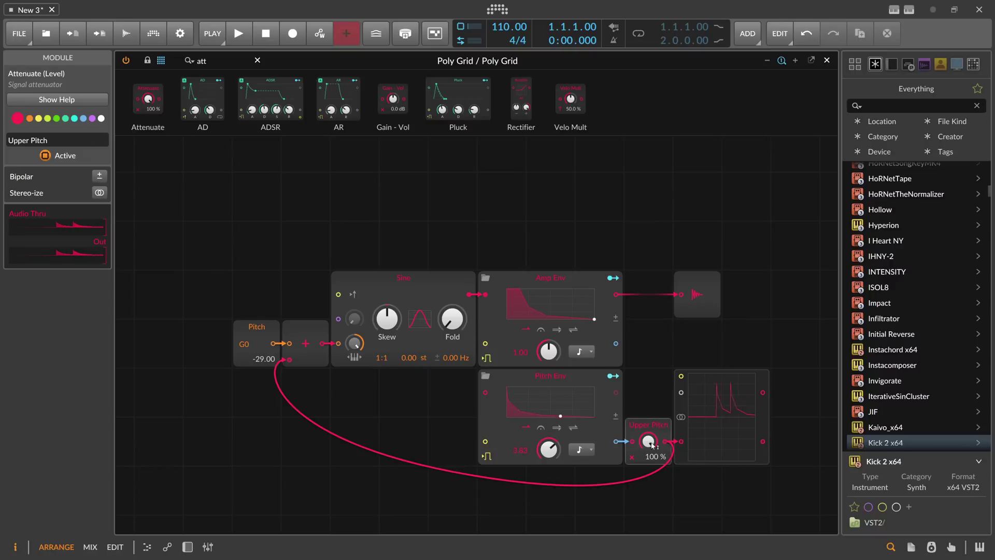
Step: Tune the pitch sweep by setting Upper Pitch to 64.6 % and the Pitch Env rate to 0.39
drag(651, 444, 651, 505)
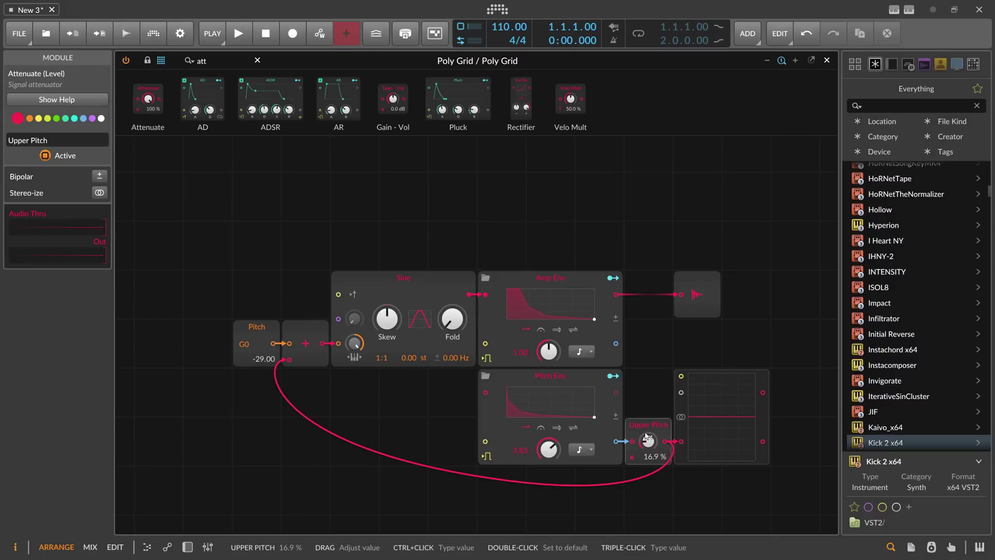
drag(645, 440, 648, 438)
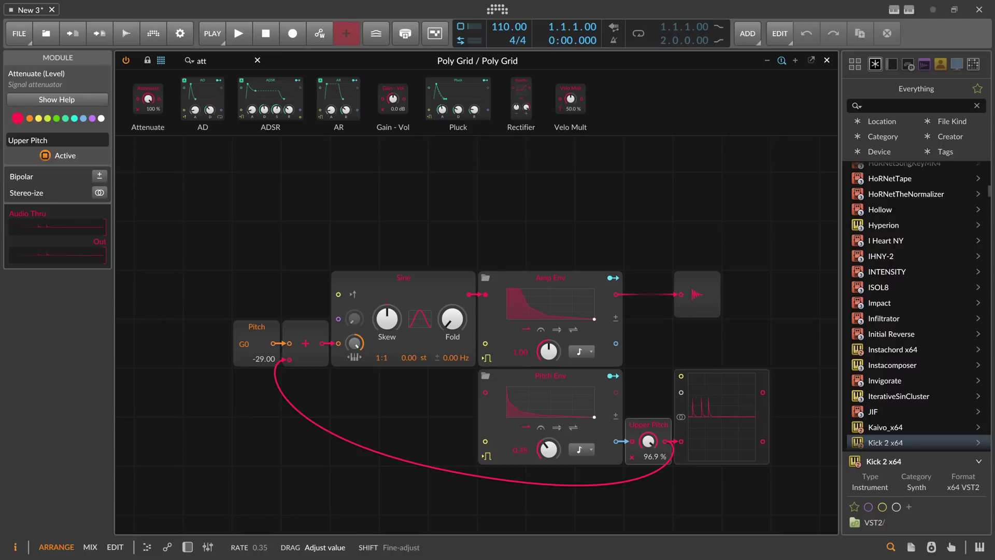
drag(548, 449, 548, 439)
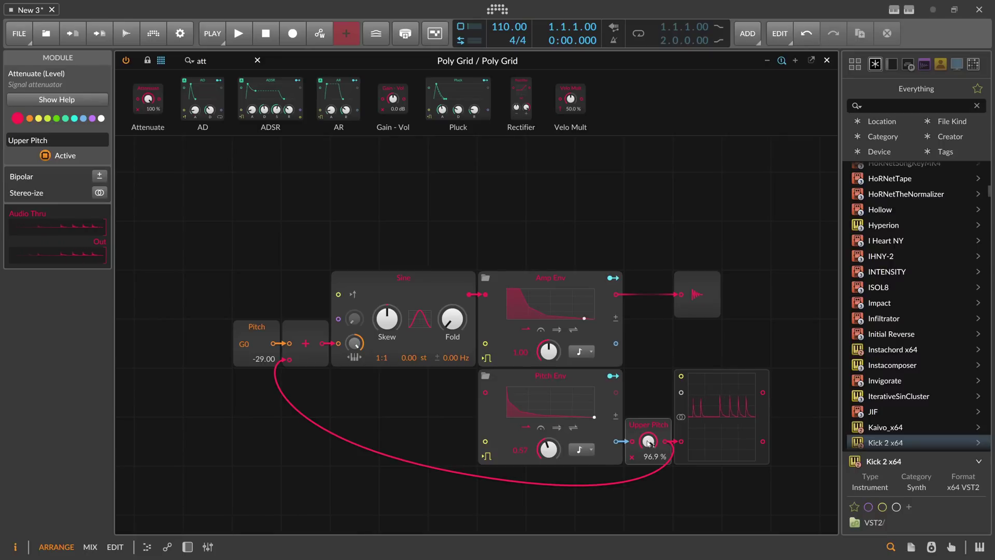
drag(648, 441, 648, 458)
drag(548, 449, 549, 450)
Step: Add a Noise module above the Sine and connect it to a copy of Pitch Env placed above Amp Env
click(225, 66)
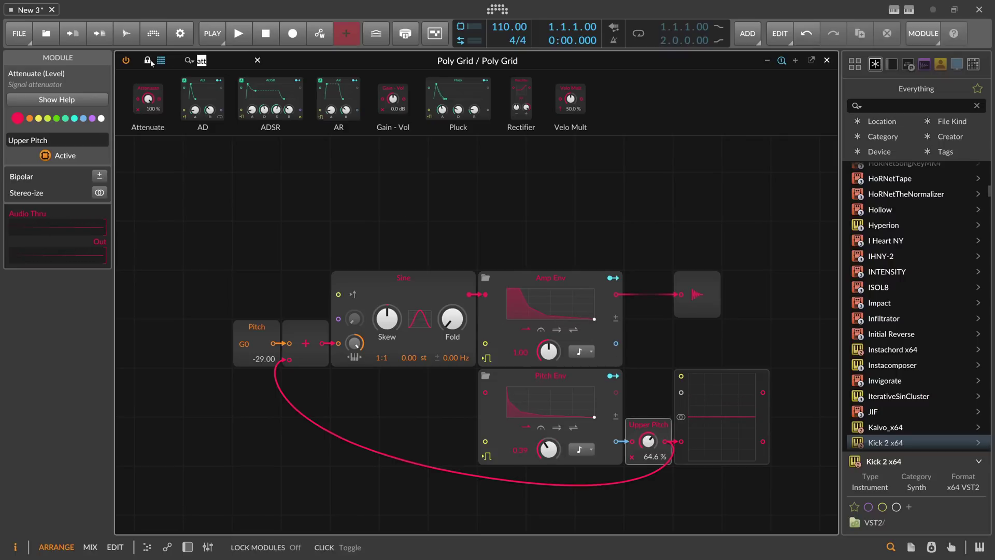
text(noise)
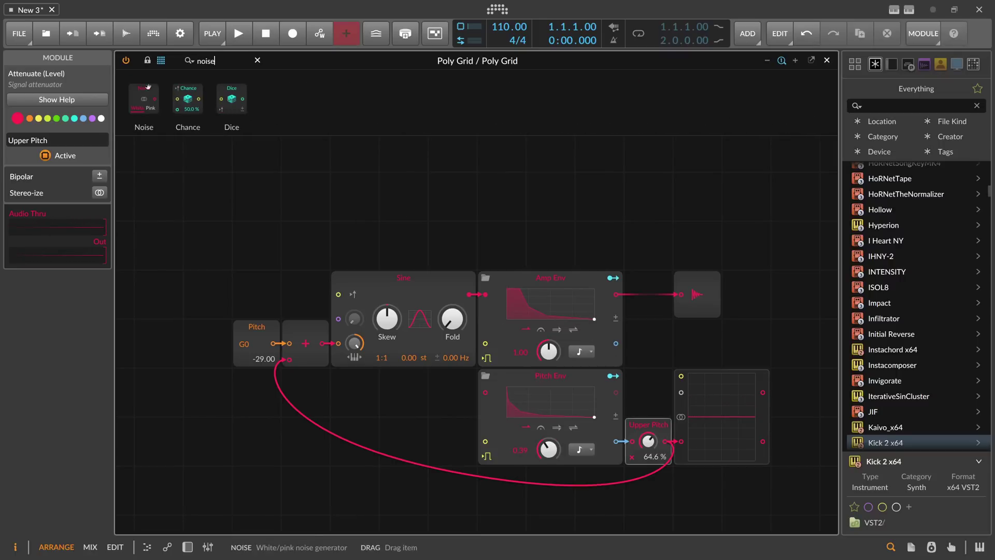
drag(144, 98, 352, 188)
click(544, 376)
key(ctrl+c)
click(502, 180)
key(ctrl+v)
drag(371, 196, 486, 196)
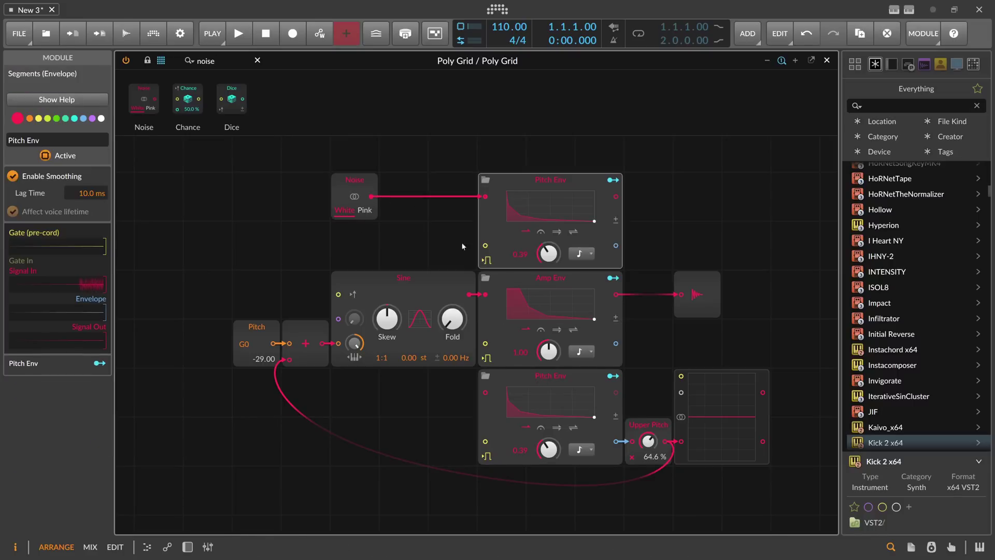
Step: Insert a Blend module between Amp Env and Audio Out, and connect the noise envelope's signal output to its second input
click(679, 279)
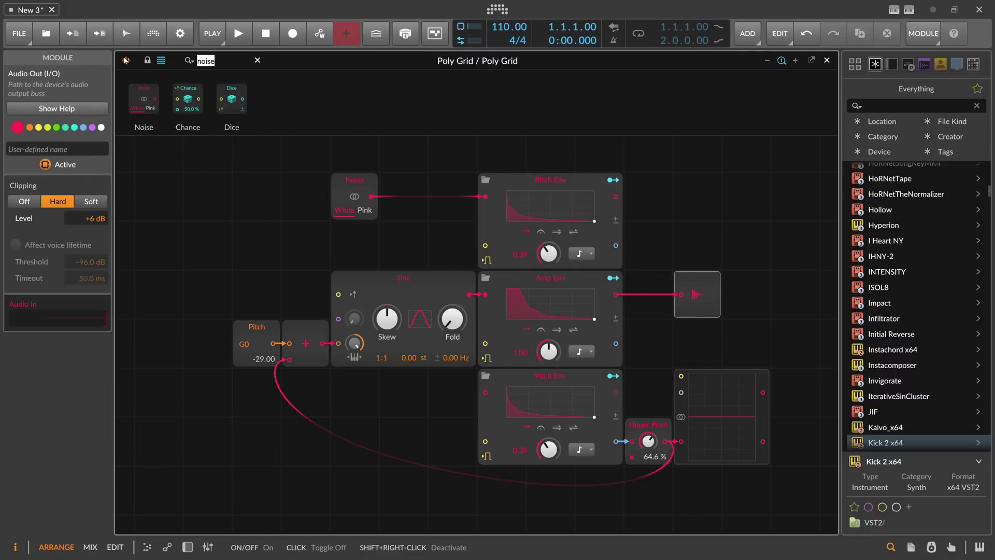
text(blend)
drag(144, 99, 661, 297)
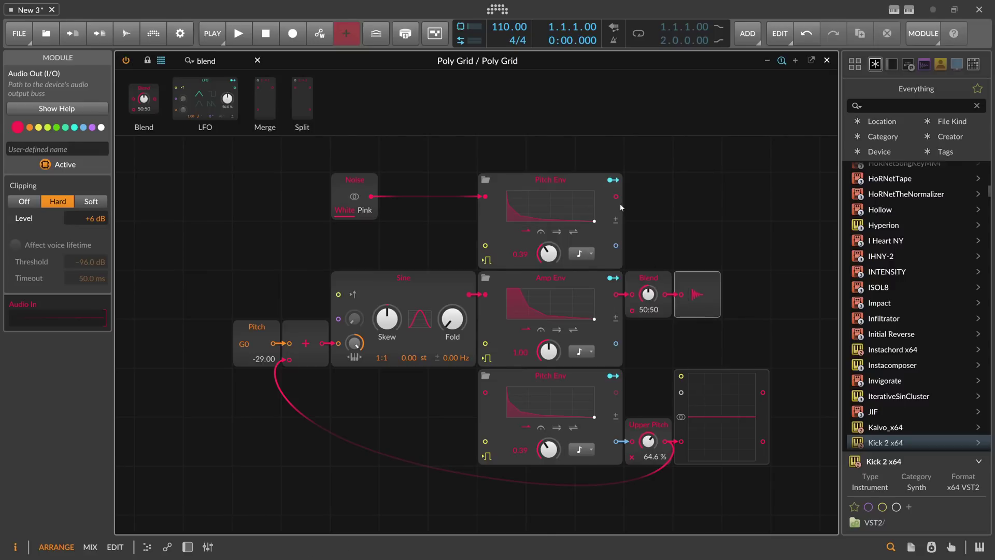
drag(615, 196, 632, 310)
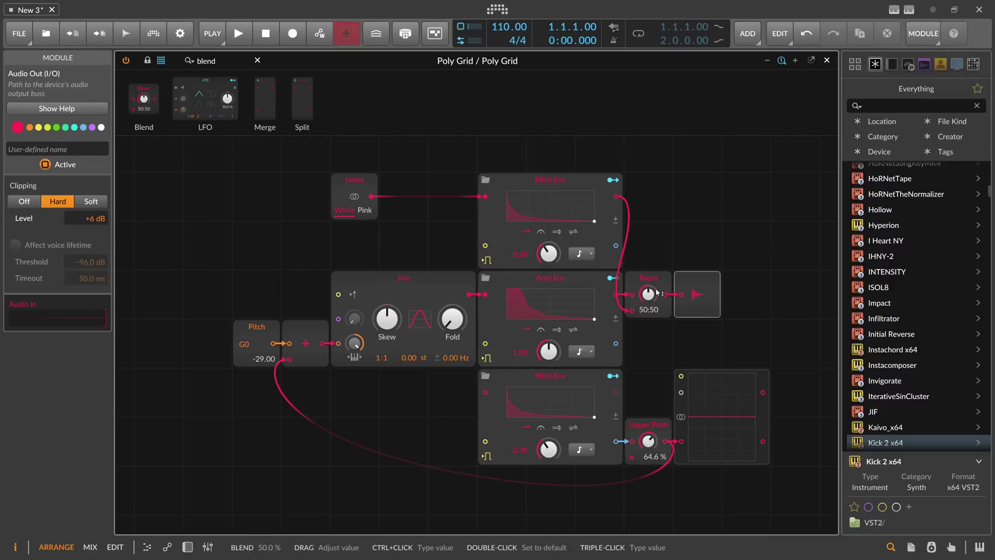
Step: Lower the noise envelope's rate to about 0.11 and set the Blend between kick and noise to 55:45
mouse_move(553, 250)
mouse_down()
mouse_move(553, 241)
mouse_move(549, 264)
mouse_up()
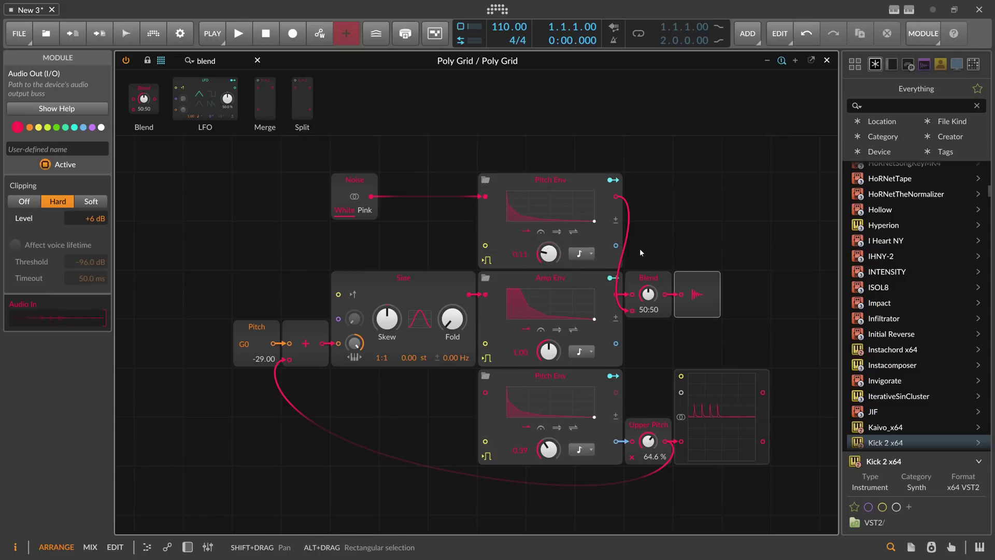
mouse_move(648, 294)
mouse_down()
mouse_move(648, 275)
mouse_move(649, 297)
mouse_up()
click(649, 294)
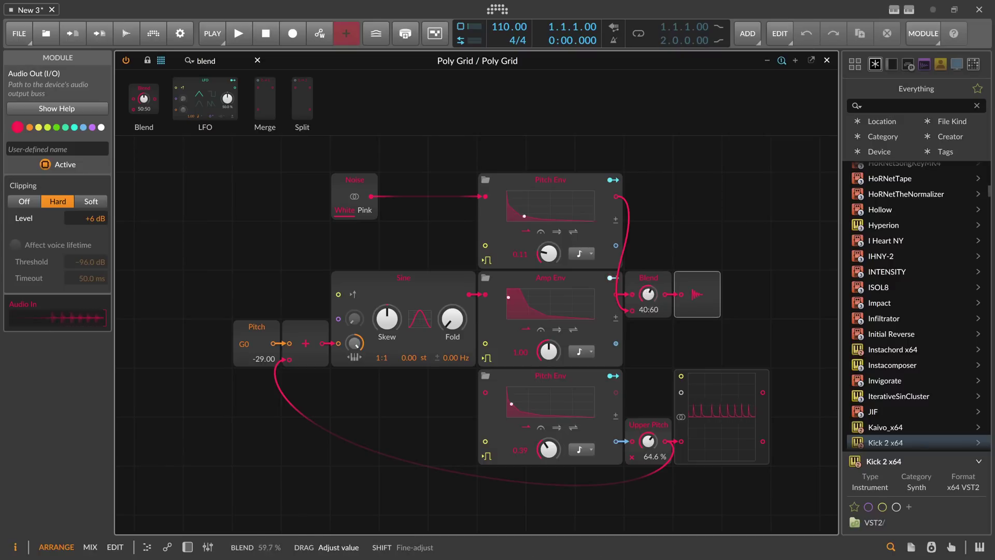
drag(649, 278, 649, 294)
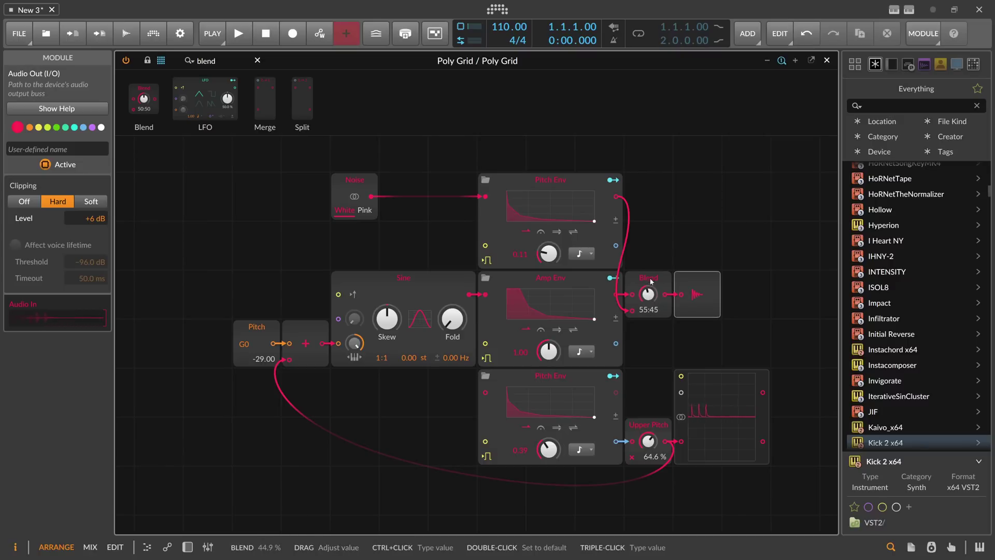
Step: Replace the Blend module with an AM/RM module and adjust its modulation amount
click(651, 280)
right_click(652, 280)
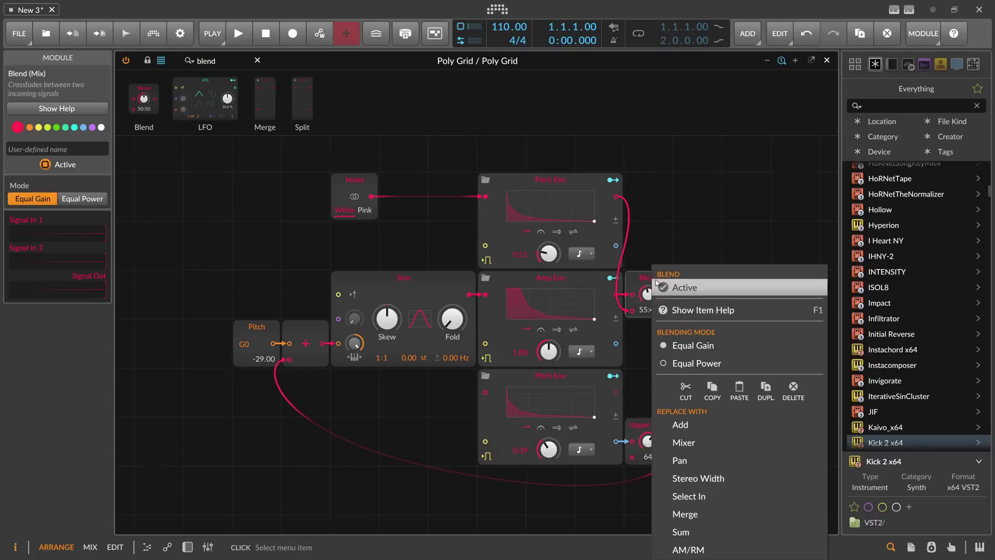
click(689, 549)
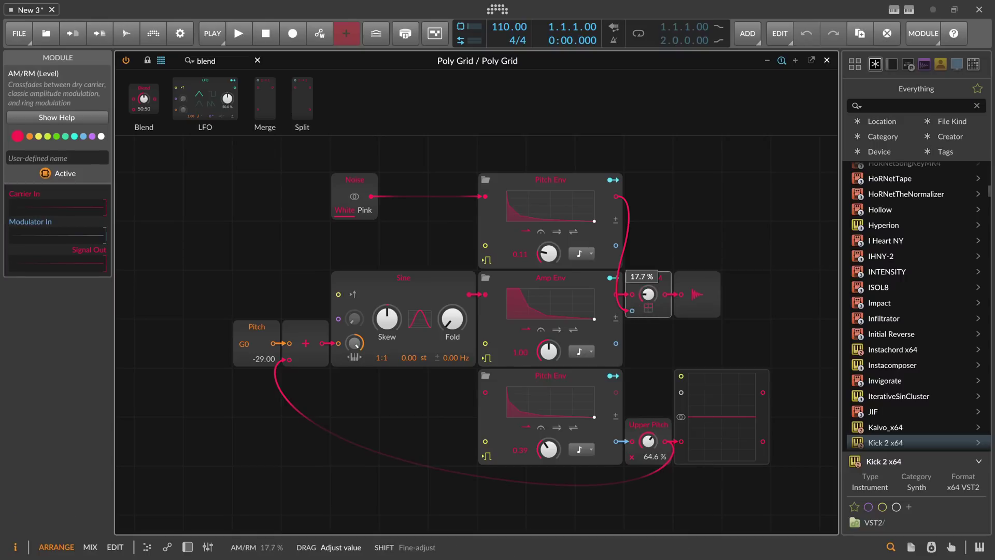
mouse_move(648, 293)
mouse_down()
mouse_move(648, 284)
mouse_move(649, 296)
mouse_up()
Step: Reshape the noise envelope's curve into a steep, short decay, with the early point at about 53.1 %
click(544, 213)
drag(521, 282, 513, 290)
drag(458, 266, 442, 269)
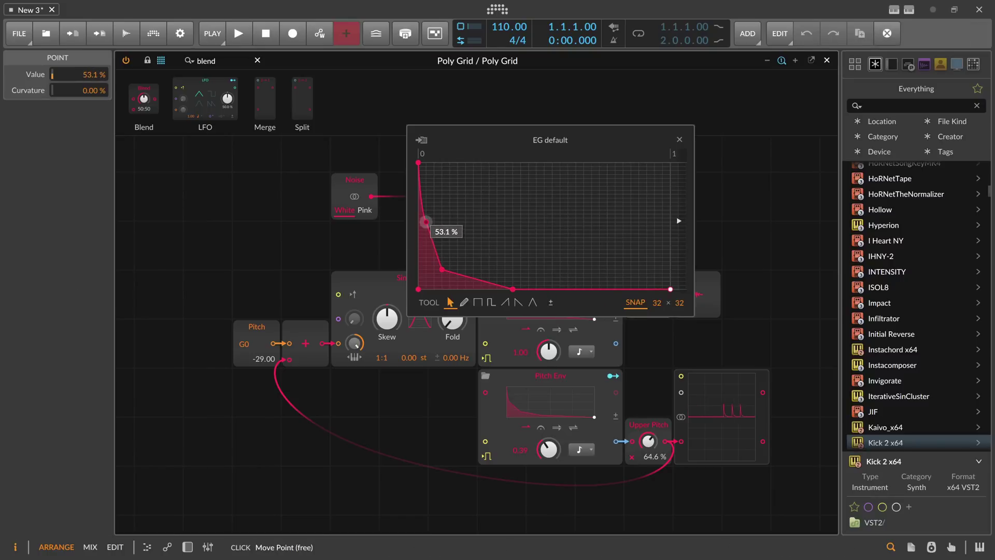
click(680, 139)
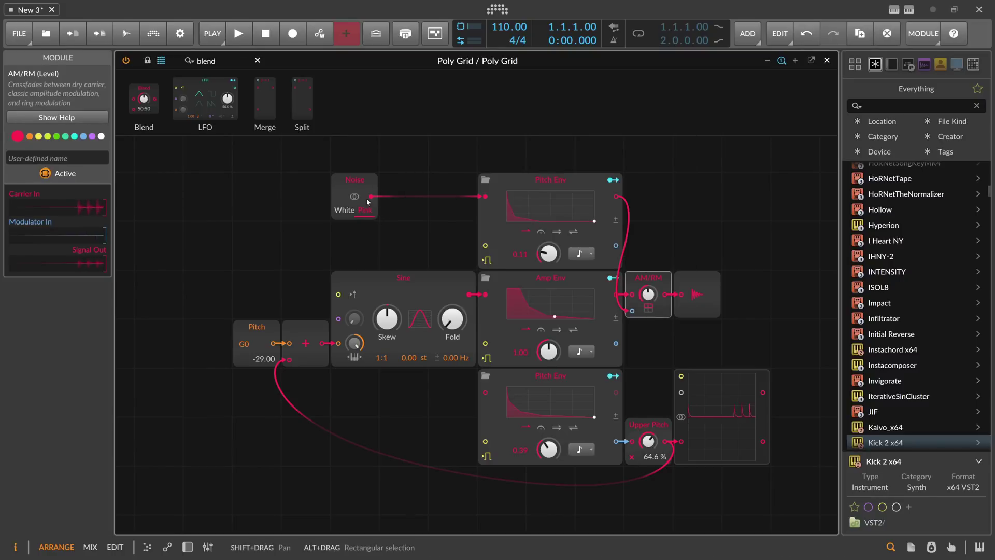
Step: Switch the Noise module to Pink, toggle its stereo mode, and set the noise envelope's rate to 0.15
click(355, 196)
mouse_move(549, 253)
mouse_down()
mouse_move(548, 234)
mouse_move(548, 252)
mouse_up()
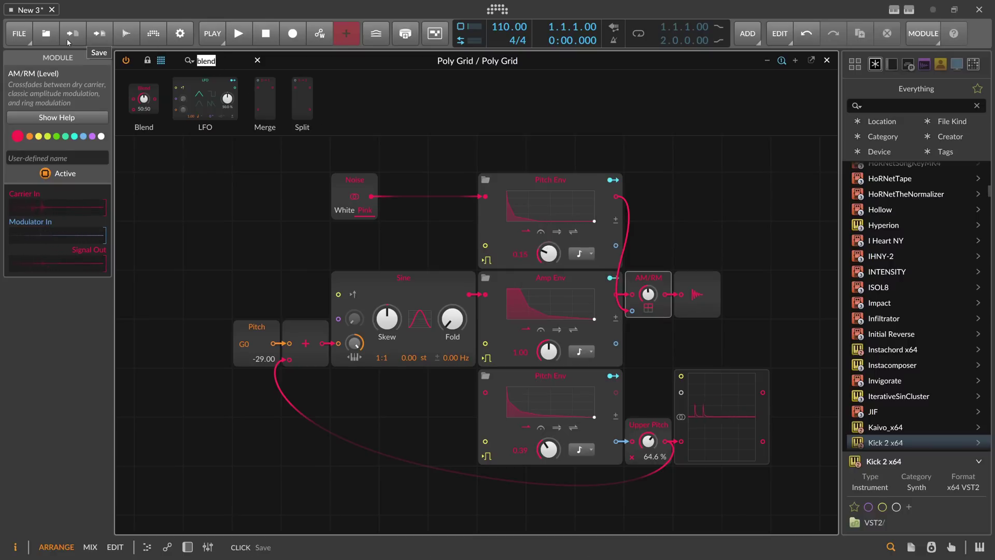
Step: Insert a Distortion module between AM/RM and Audio Out and set its drive to +8.5 dB
text(dis)
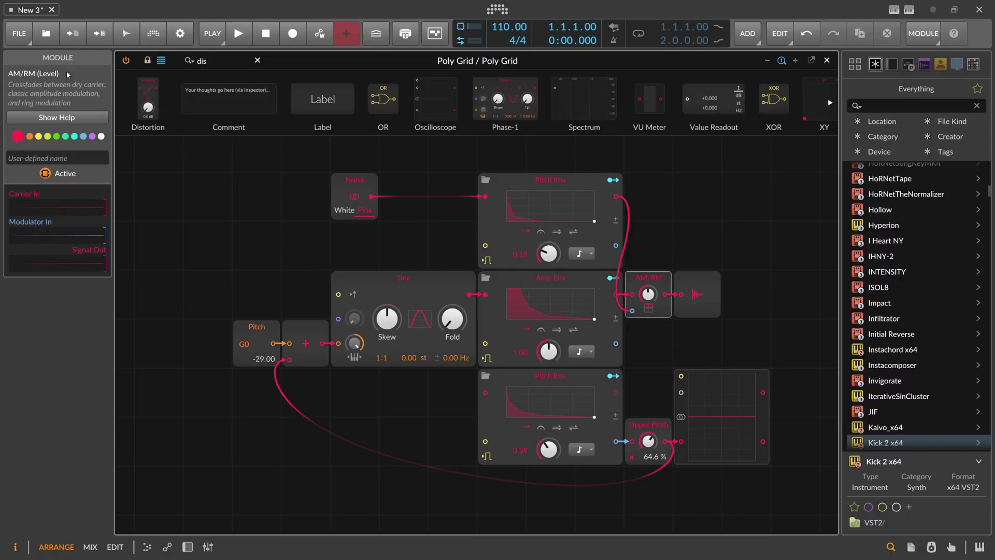
drag(199, 106, 666, 297)
drag(697, 338, 697, 366)
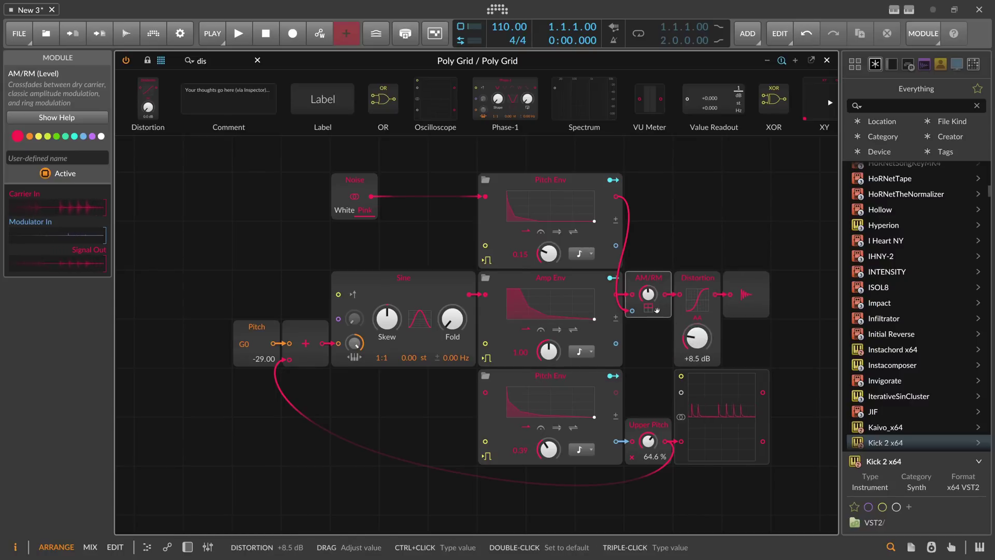
Step: Try modulating the Distortion drive from the lower Pitch Env, with an amount of about -8.8 dB
click(614, 376)
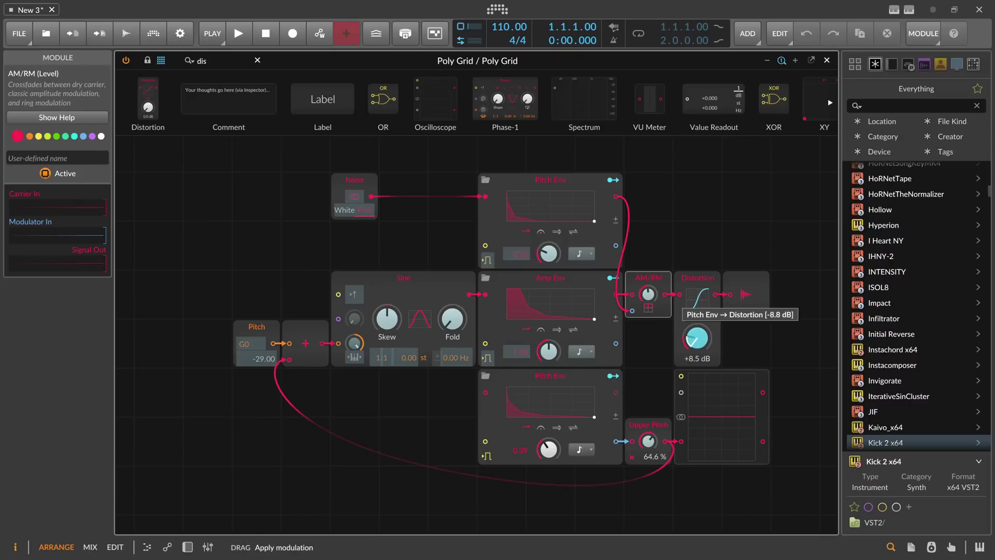
drag(696, 346, 696, 377)
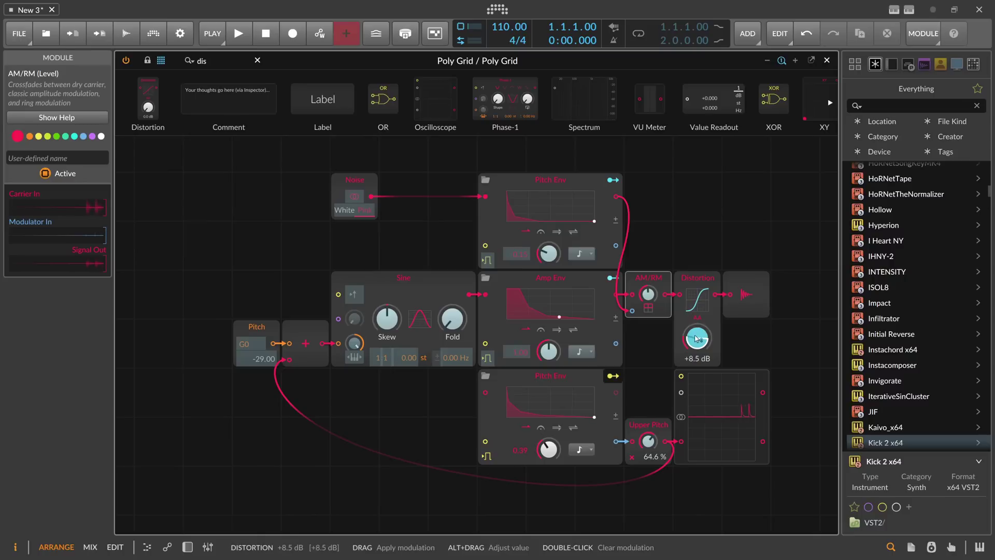
mouse_move(695, 336)
mouse_down()
mouse_move(695, 306)
mouse_move(696, 338)
mouse_up()
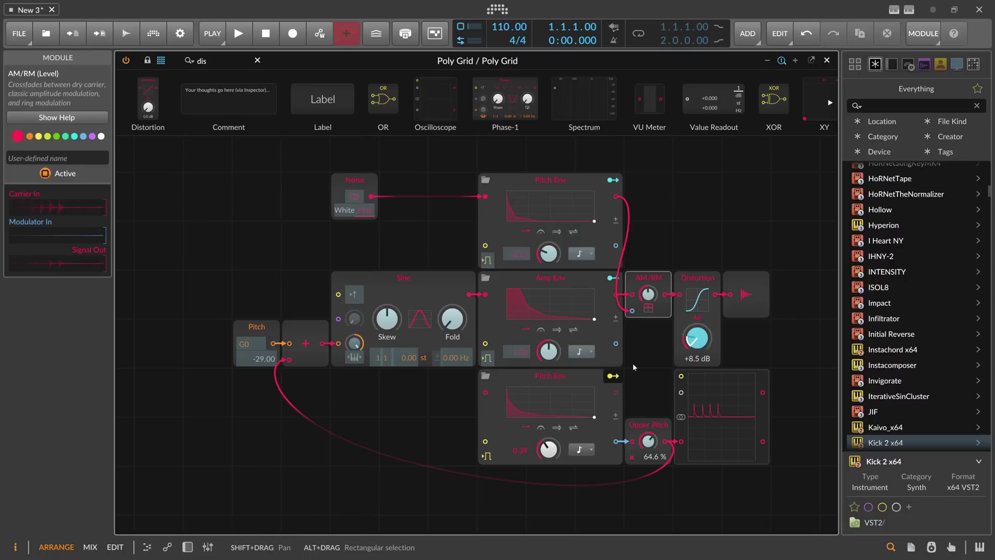
click(648, 372)
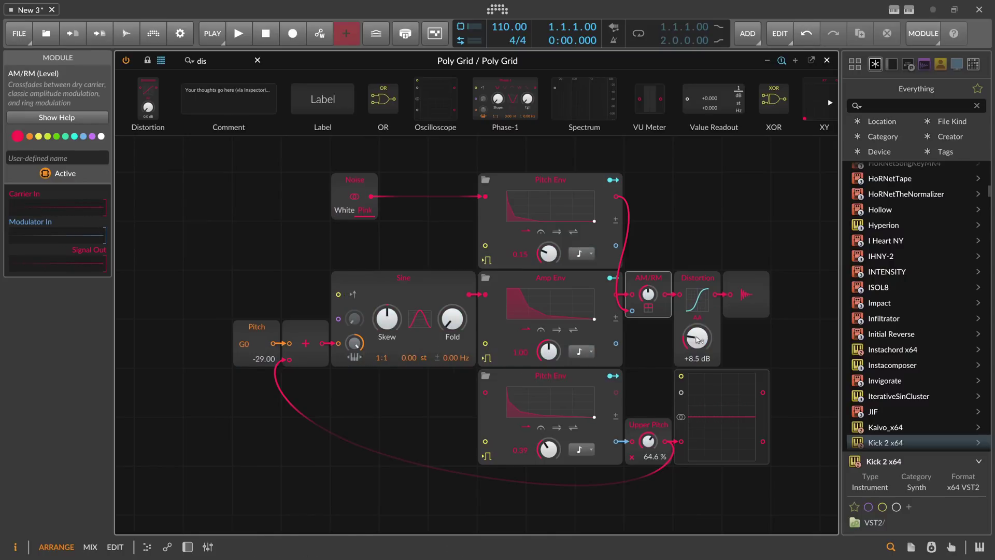
Step: Raise the Distortion drive to +17.9 dB and modulate it with Amp Env
mouse_move(696, 336)
mouse_down()
mouse_move(695, 305)
mouse_move(697, 346)
mouse_move(698, 333)
mouse_up()
click(613, 376)
click(611, 277)
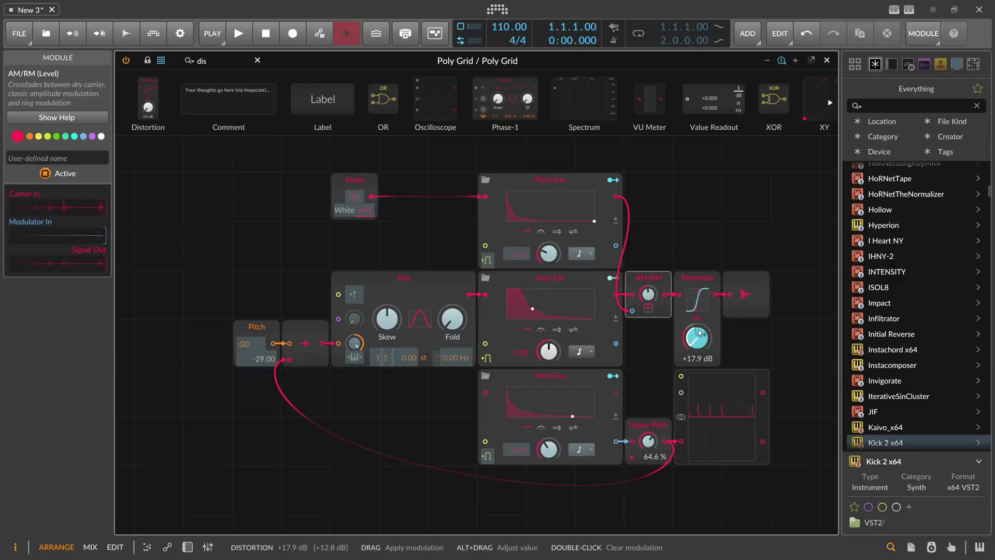
click(612, 278)
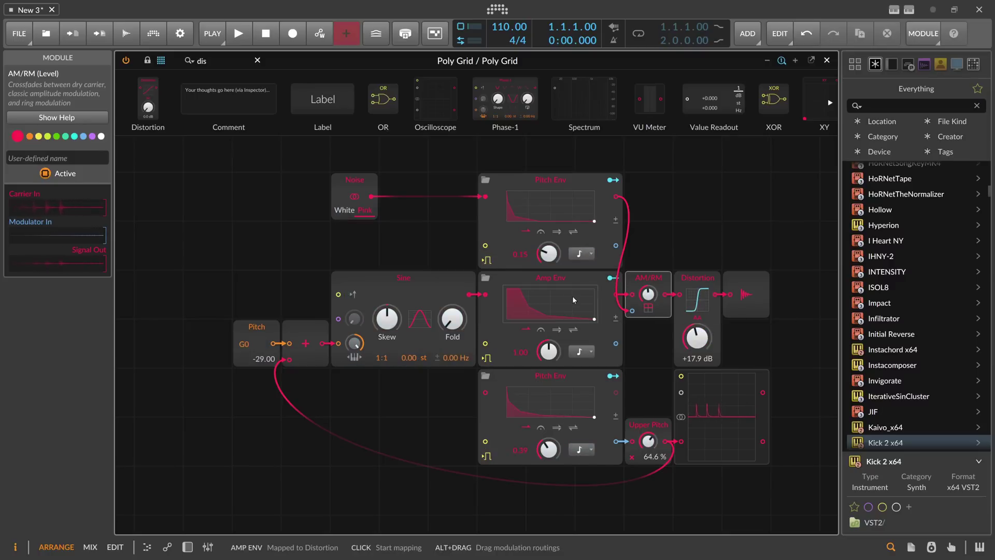
Step: Move the Noise module closer to its envelope and add a Sampler module above it
drag(363, 181, 411, 181)
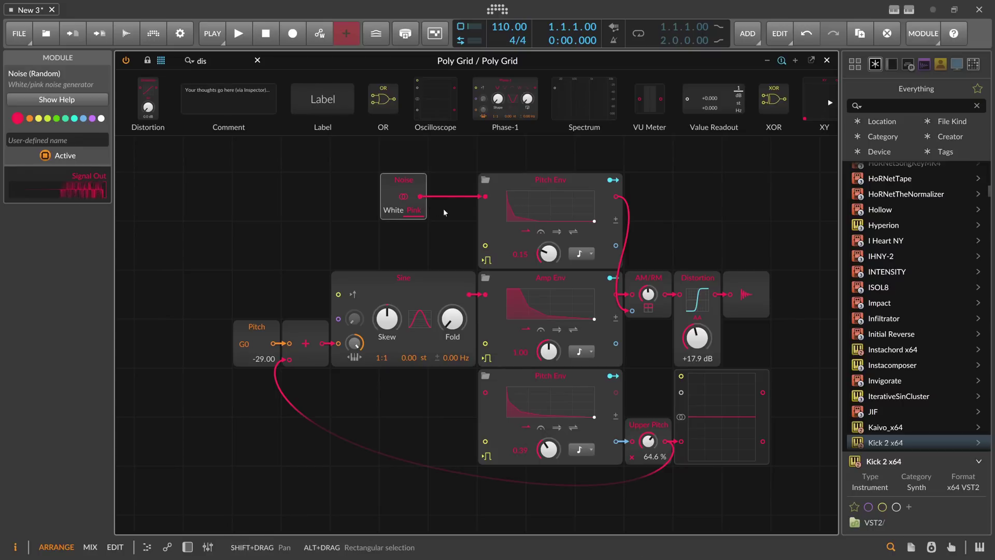
scroll(415, 218, up, 2)
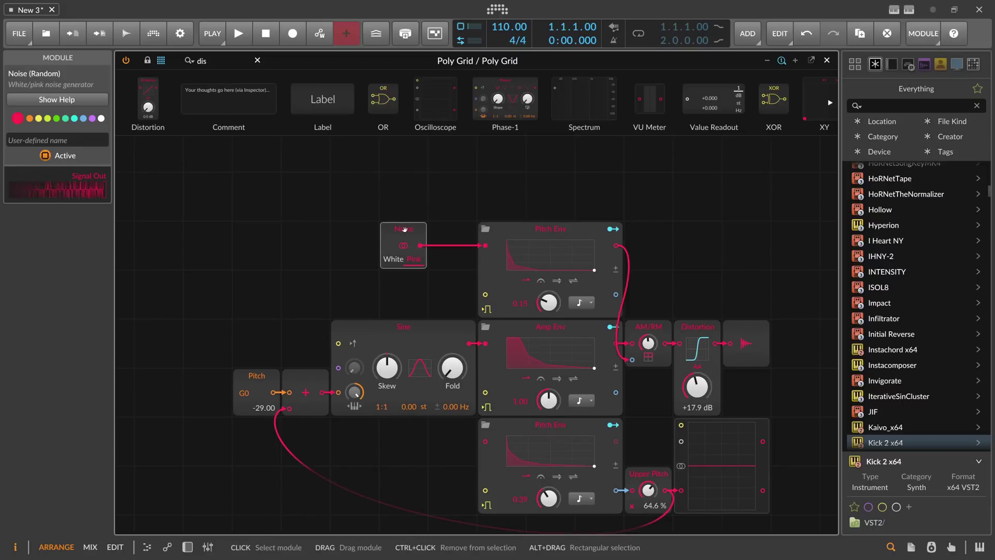
scroll(405, 228, up, 4)
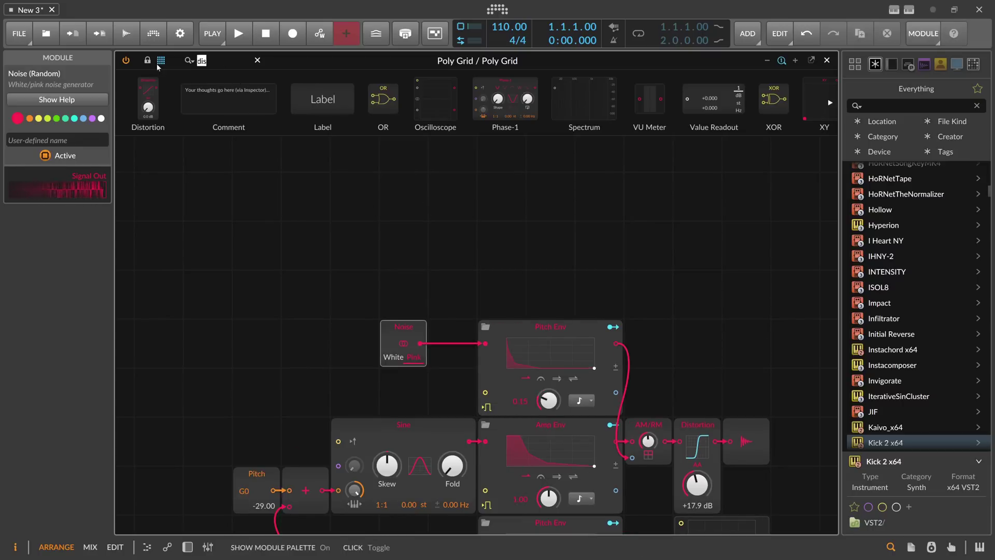
text(sa)
drag(342, 93, 275, 154)
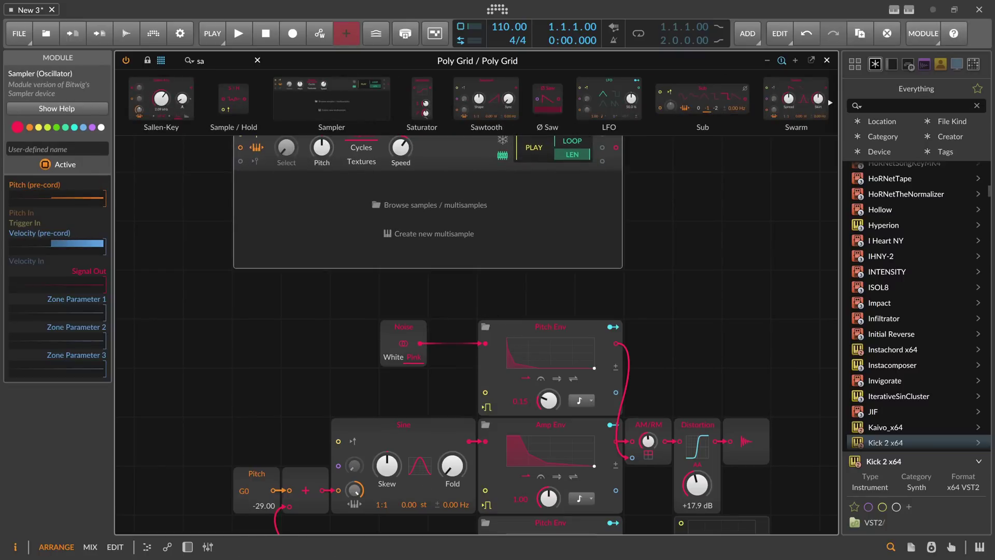
Step: Switch to Sononym, load Muggs Kik 45.wav into the Sampler, and connect the Sampler's output to the upper Pitch Env in place of Noise
key(alt+Tab)
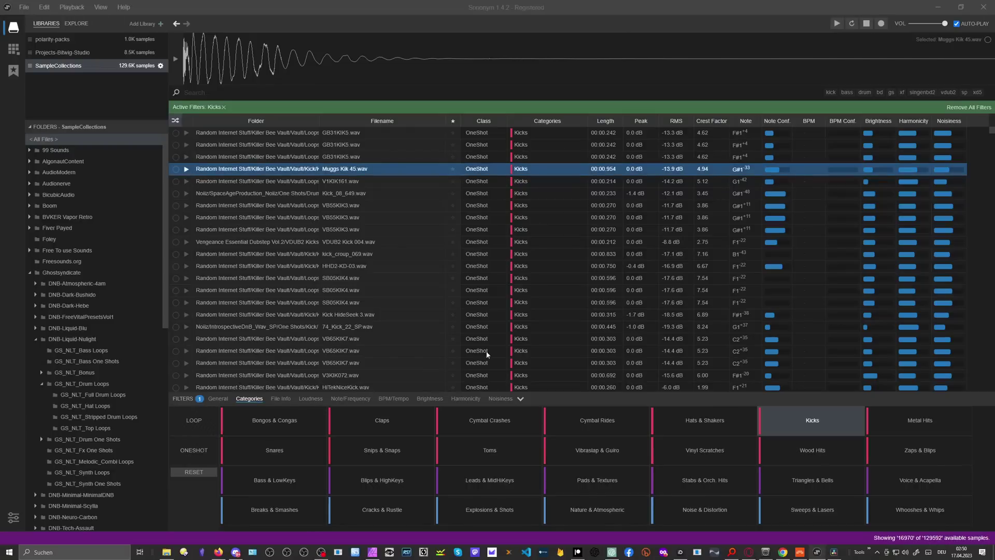
drag(291, 171, 416, 223)
key(alt+Tab)
scroll(420, 227, up, 2)
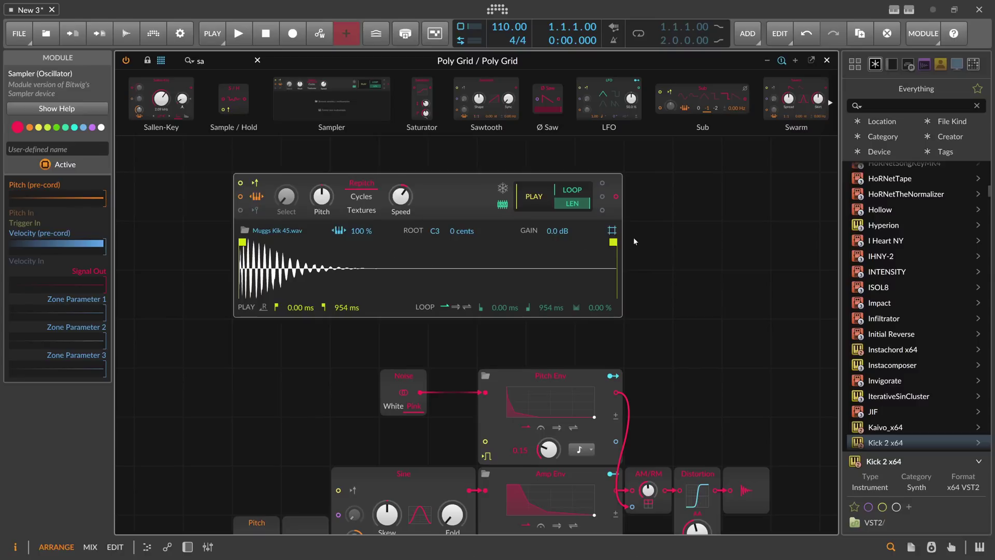
drag(616, 197, 485, 393)
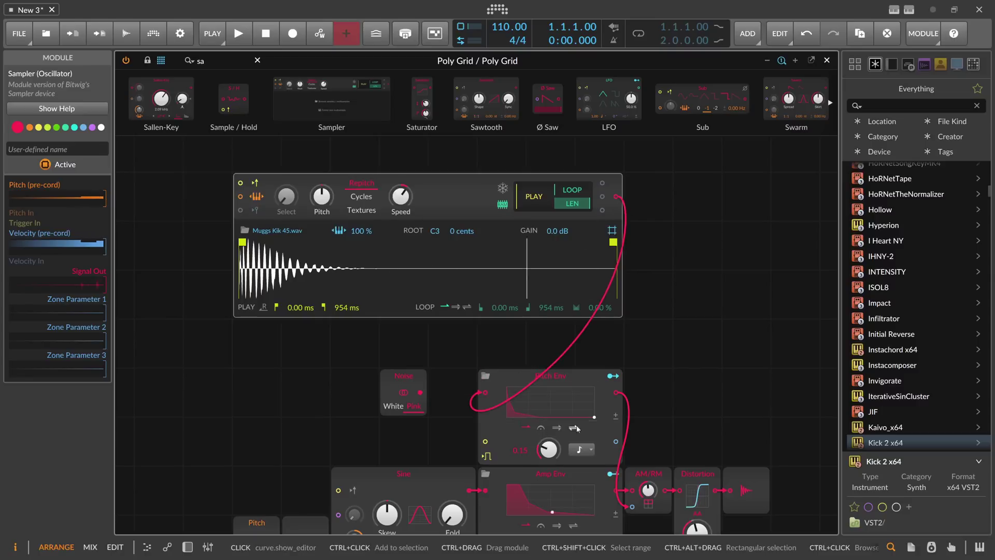
Step: Replace the AM/RM module with a Blend module and set its balance to 55:45
scroll(655, 461, down, 2)
drag(648, 441, 651, 447)
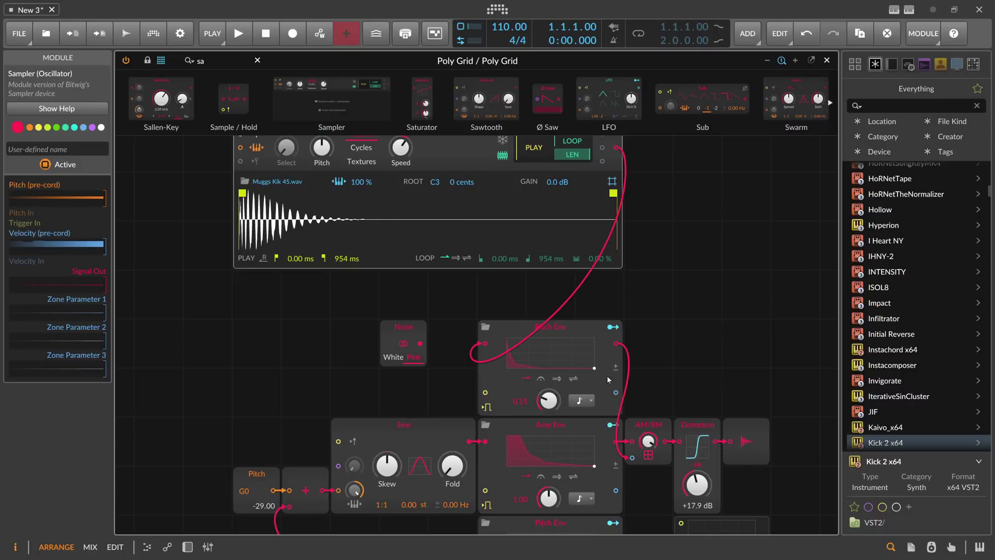
right_click(648, 427)
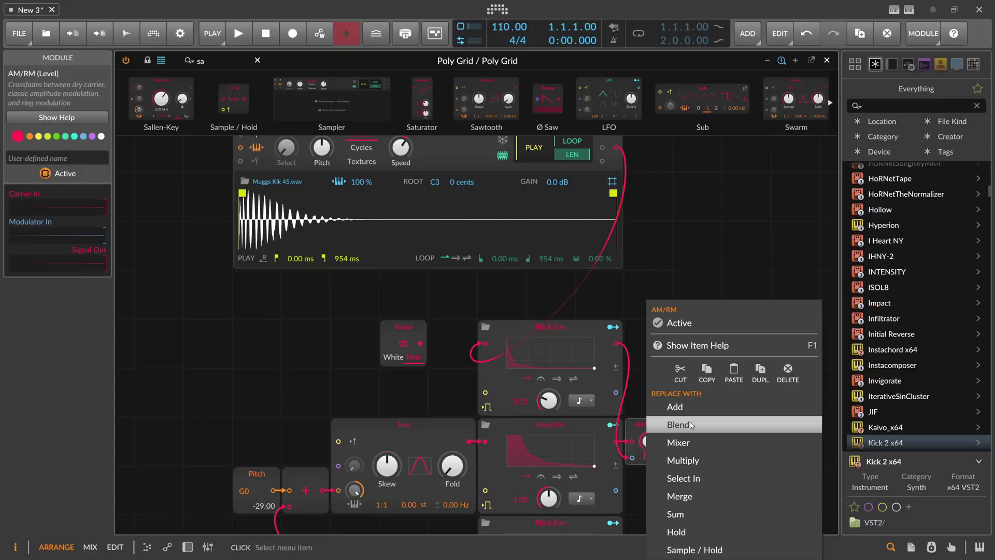
click(656, 422)
drag(654, 441, 655, 423)
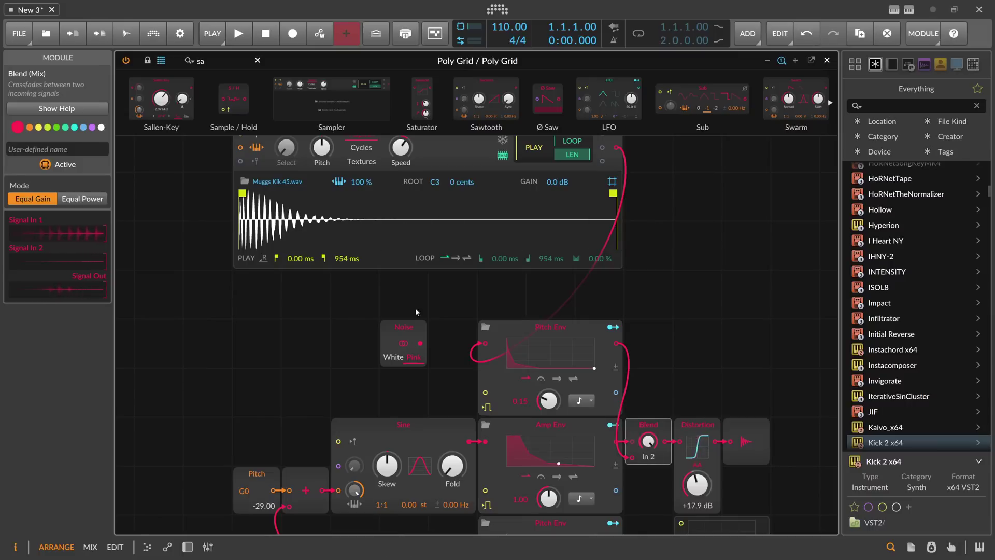
scroll(337, 265, up, 2)
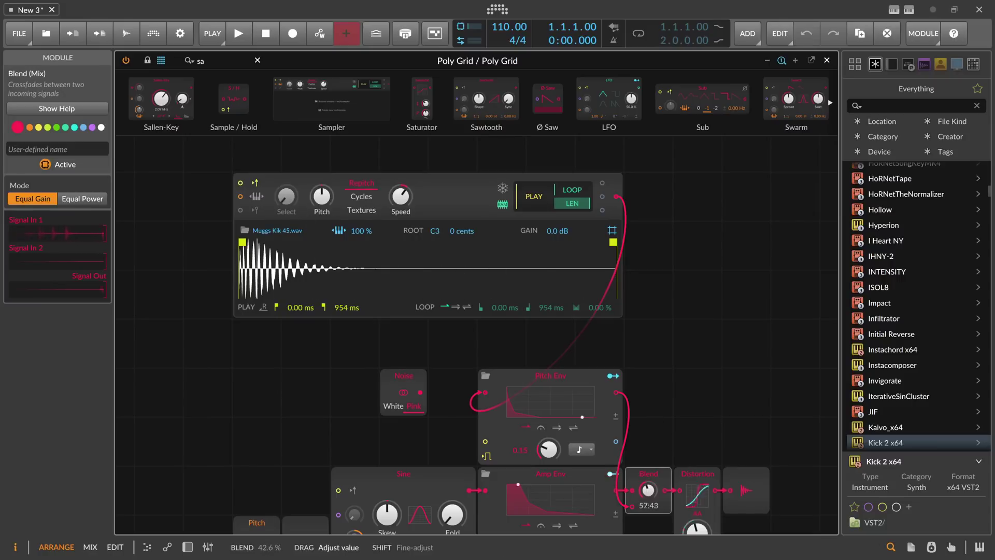
scroll(388, 313, down, 2)
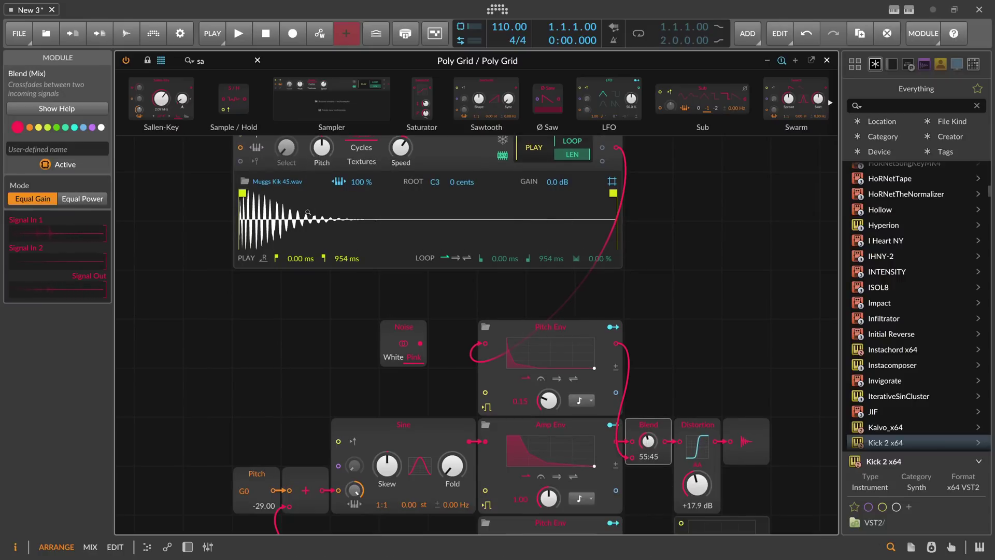
Step: Lower the Distortion drive to +15.1 dB and set the Blend between synthesized kick and sample to 77:23
scroll(513, 379, down, 2)
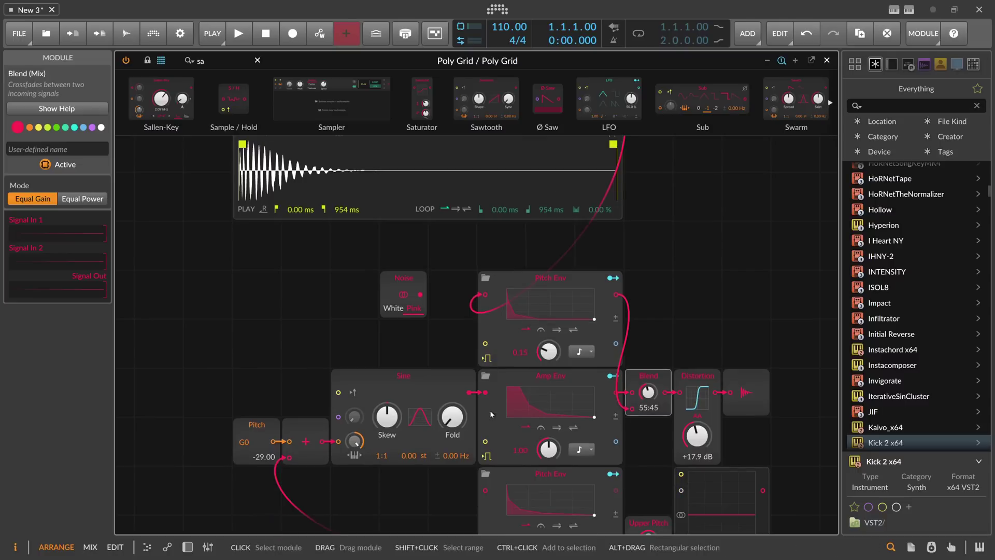
scroll(377, 406, down, 4)
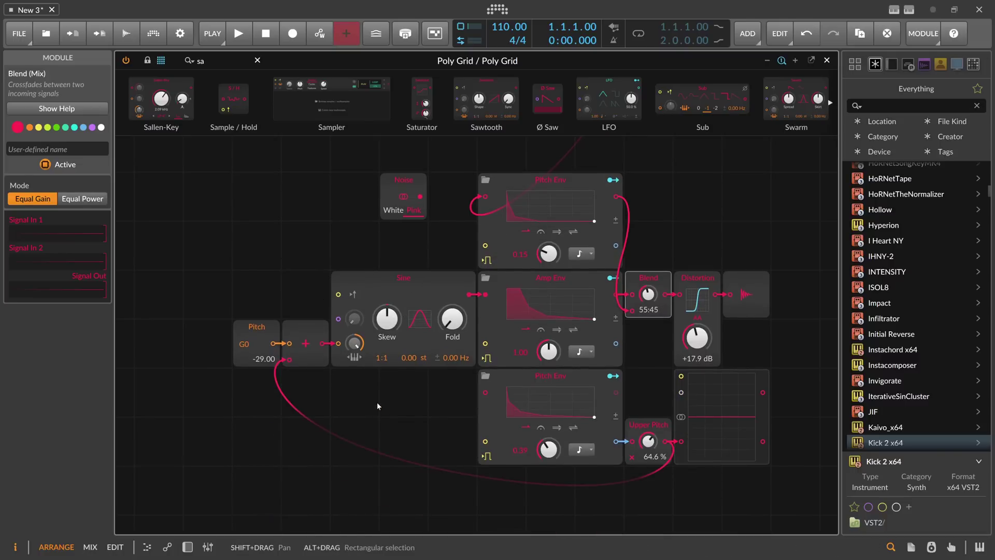
scroll(376, 402, up, 2)
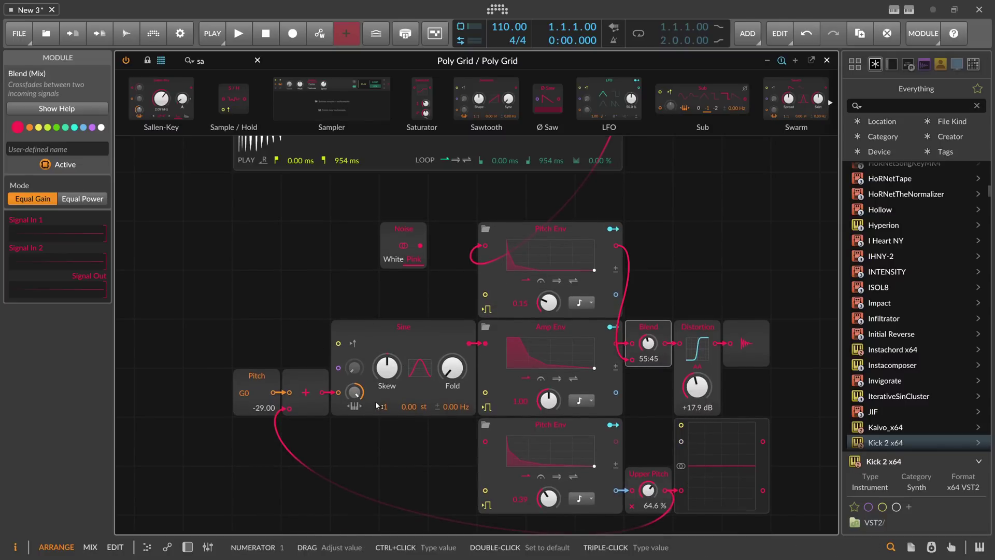
drag(698, 382, 698, 389)
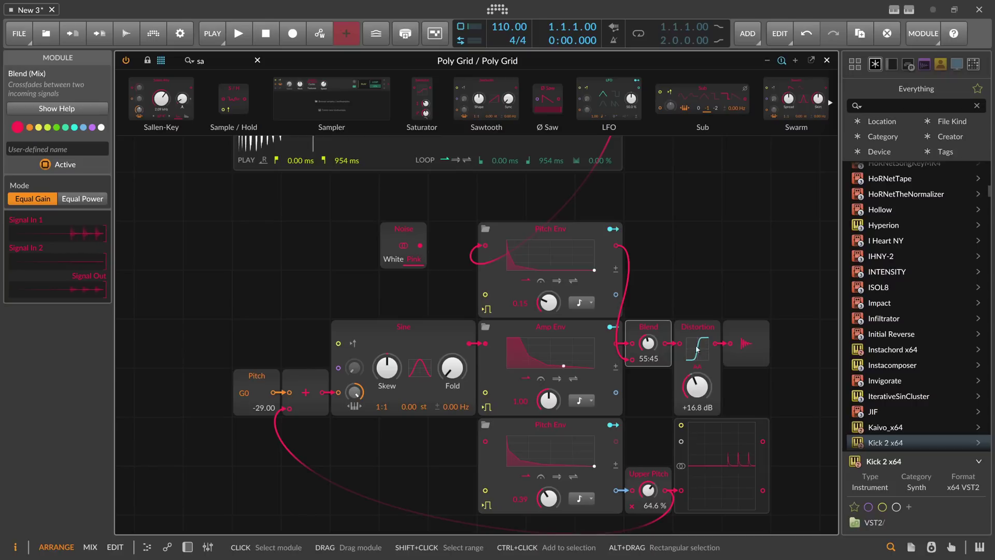
scroll(698, 386, down, 2)
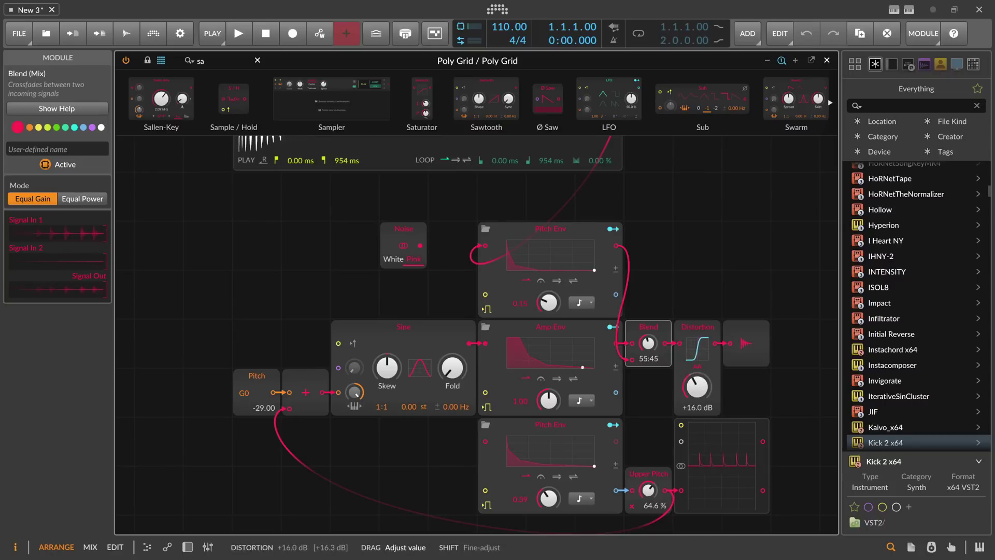
drag(697, 386, 697, 389)
drag(648, 343, 648, 363)
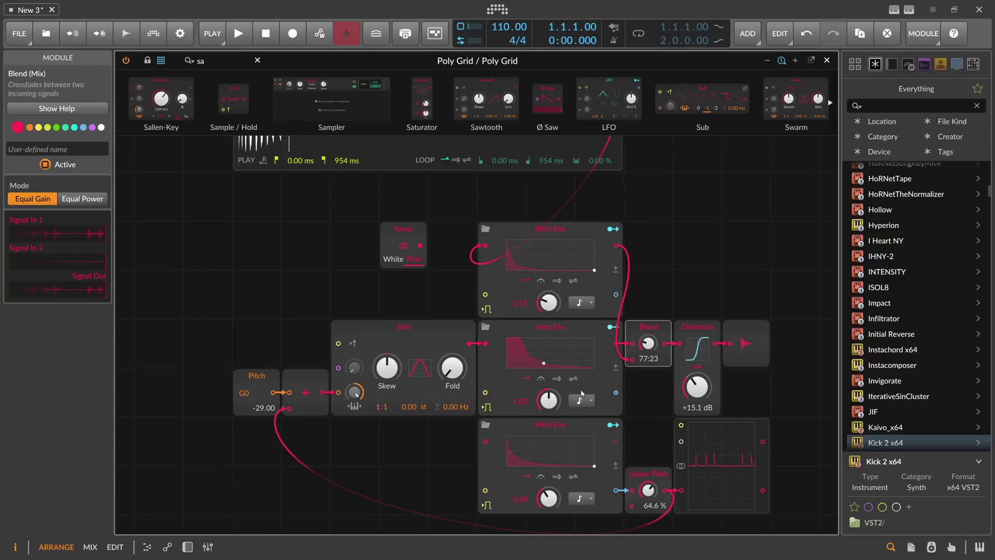
Step: Reshape the lower Pitch Env's decay curve and retune the sweep to a rate of 0.28 with Upper Pitch at 58.0 %
click(550, 438)
drag(426, 443, 434, 423)
drag(459, 481, 427, 431)
click(441, 450)
drag(471, 469, 550, 469)
click(679, 357)
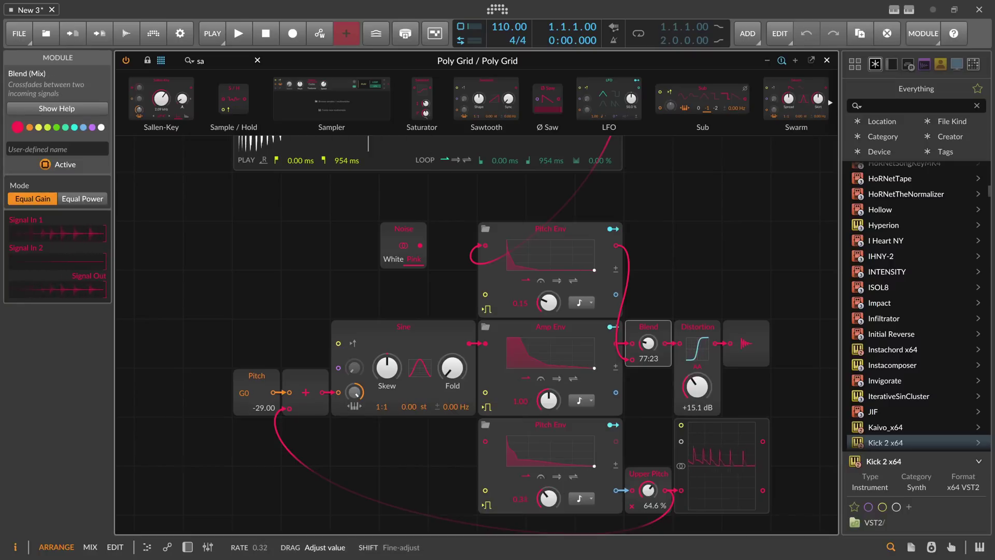
mouse_move(648, 490)
mouse_down()
mouse_move(648, 470)
mouse_move(648, 490)
mouse_up()
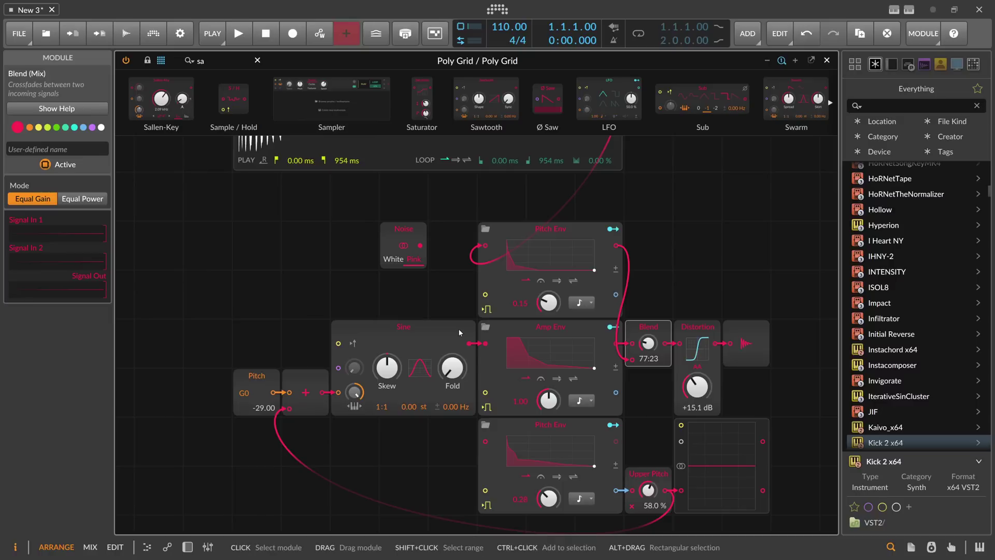
Step: Try modulating the Sine's Fold with Amp Env, and clear that modulation
click(611, 327)
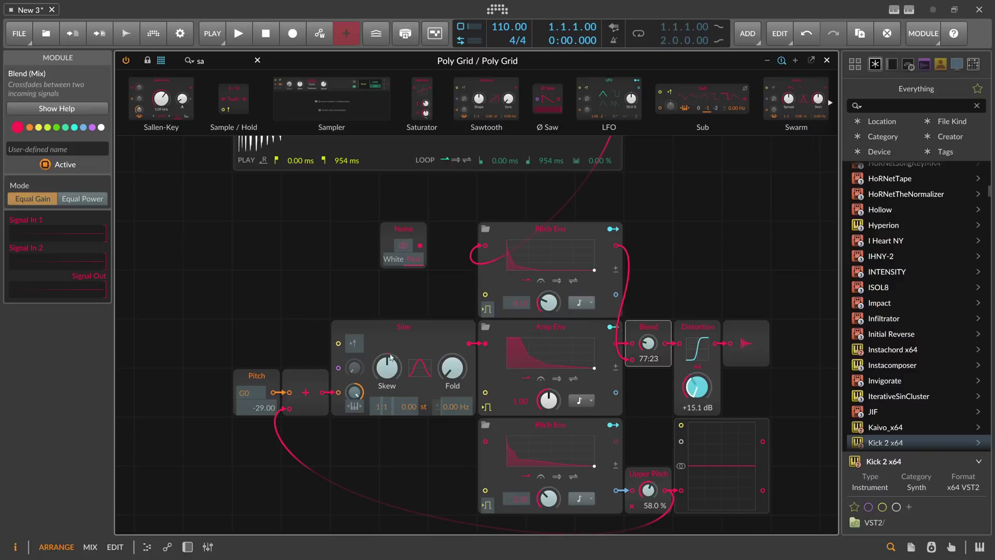
drag(453, 371, 453, 360)
double_click(453, 368)
click(611, 327)
Step: Map the lower Pitch Env to the Sine's Fold with a modulation amount of 45.81 st
click(613, 425)
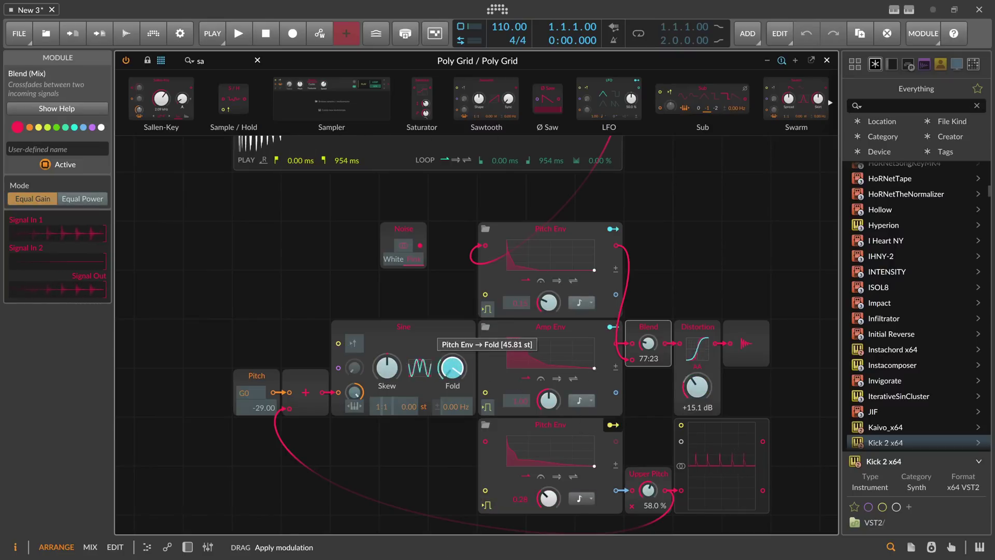
click(613, 425)
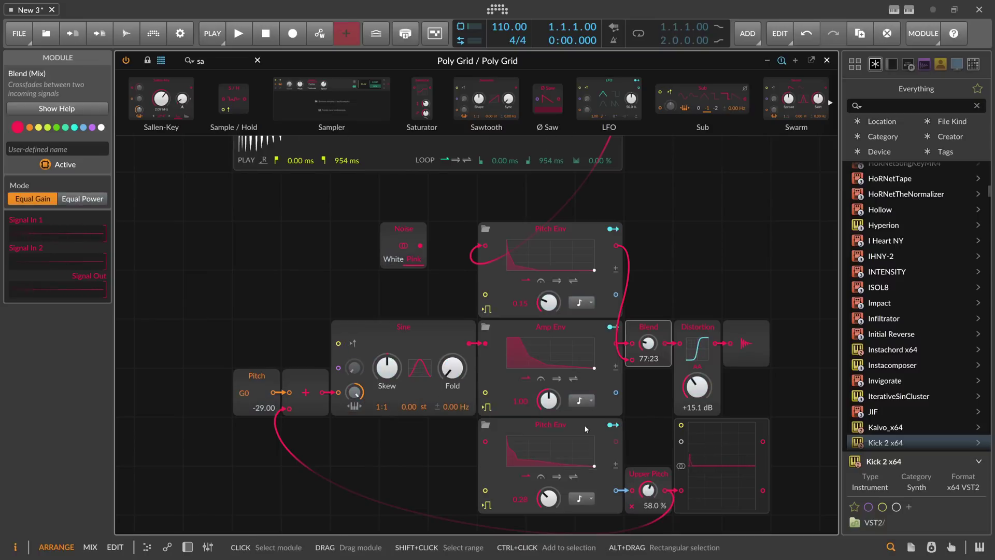
Step: Connect the Sampler's output to the Sine's phase input and modulate the phase modulation amount with the lower Pitch Env by 1.691
scroll(584, 425, up, 3)
scroll(643, 218, up, 1)
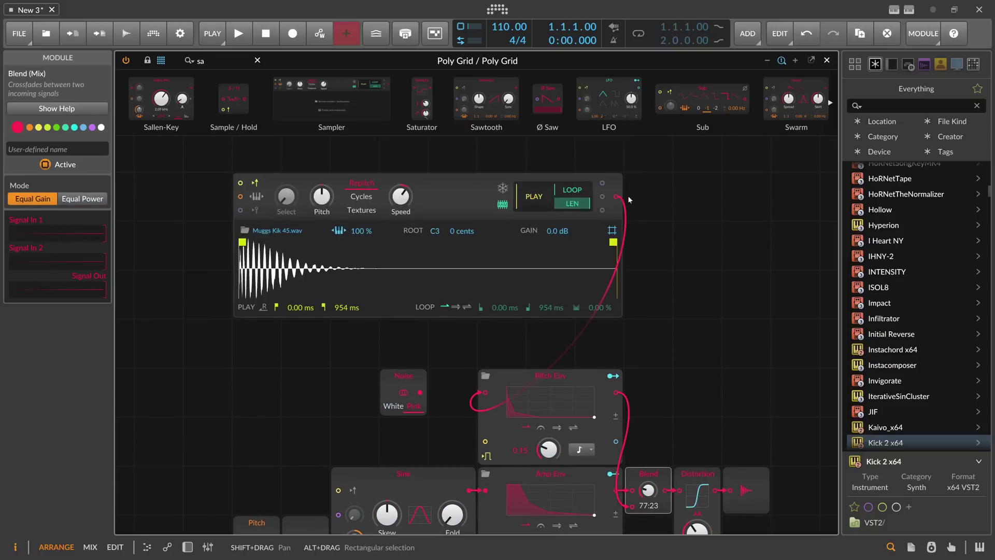
drag(643, 218, 339, 514)
scroll(342, 510, down, 2)
mouse_move(354, 416)
mouse_down()
mouse_move(354, 397)
mouse_move(354, 416)
mouse_up()
scroll(639, 428, down, 1)
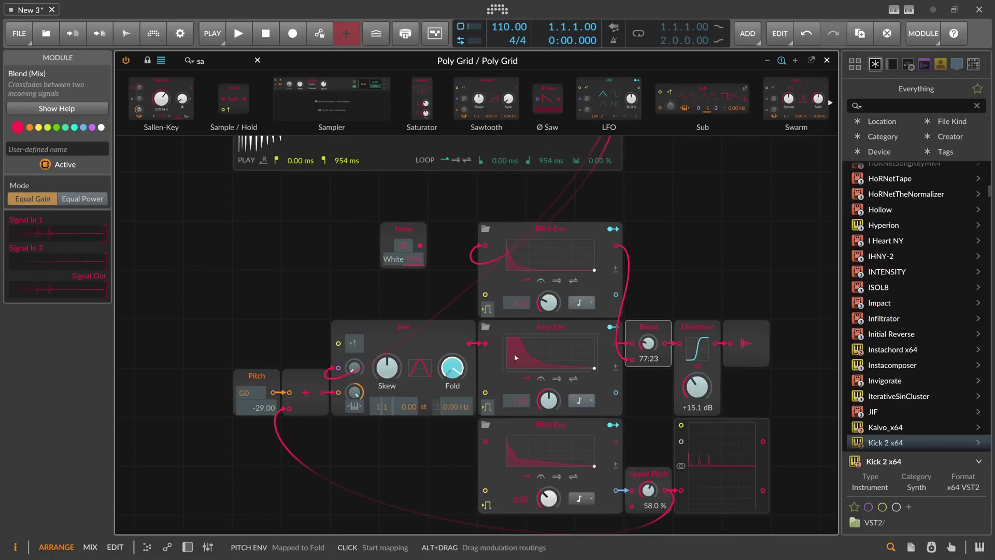
drag(342, 344, 355, 370)
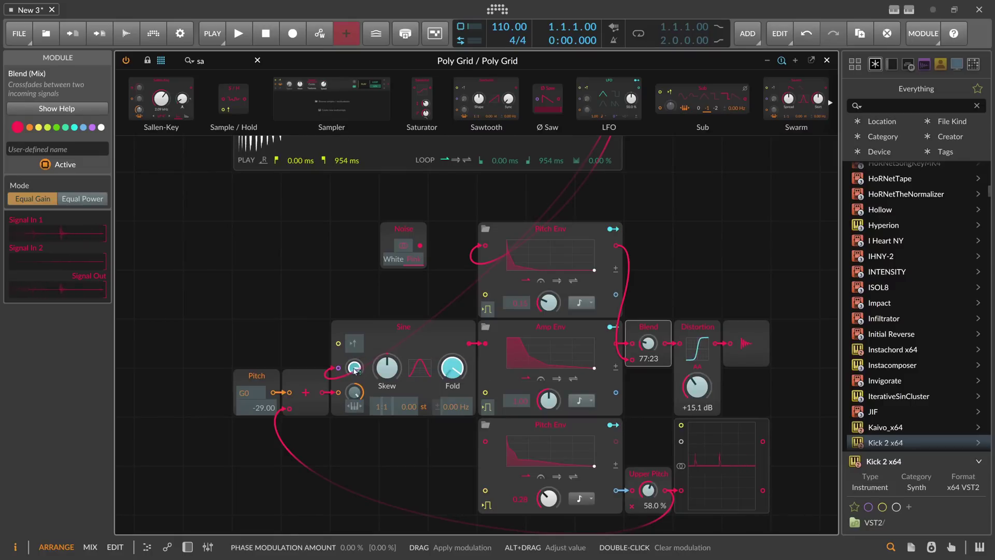
scroll(354, 368, up, 2)
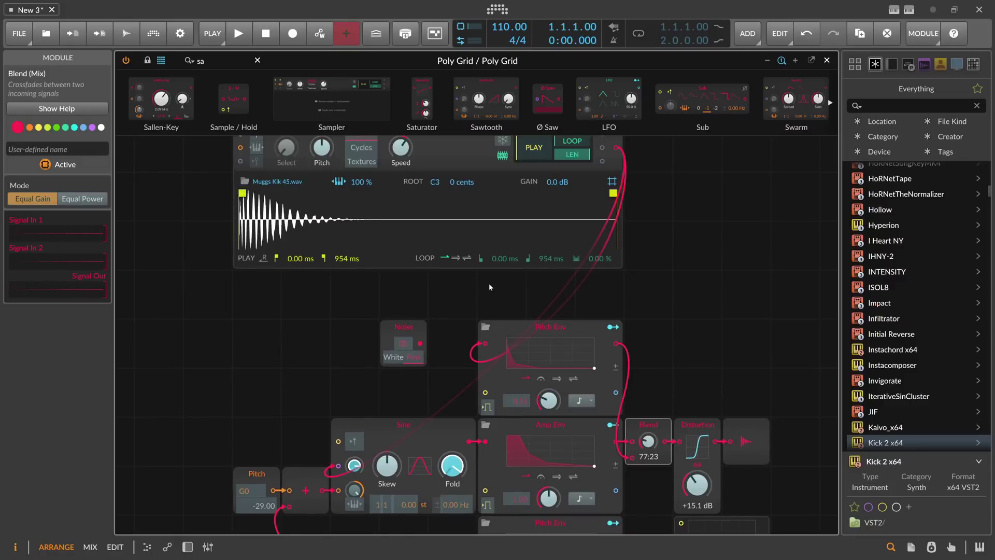
scroll(354, 368, down, 2)
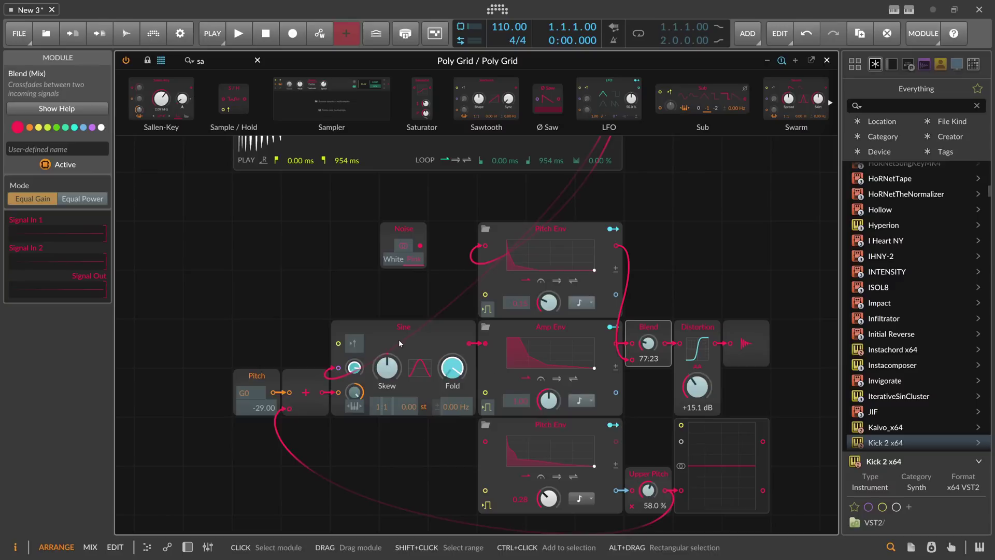
scroll(398, 342, down, 1)
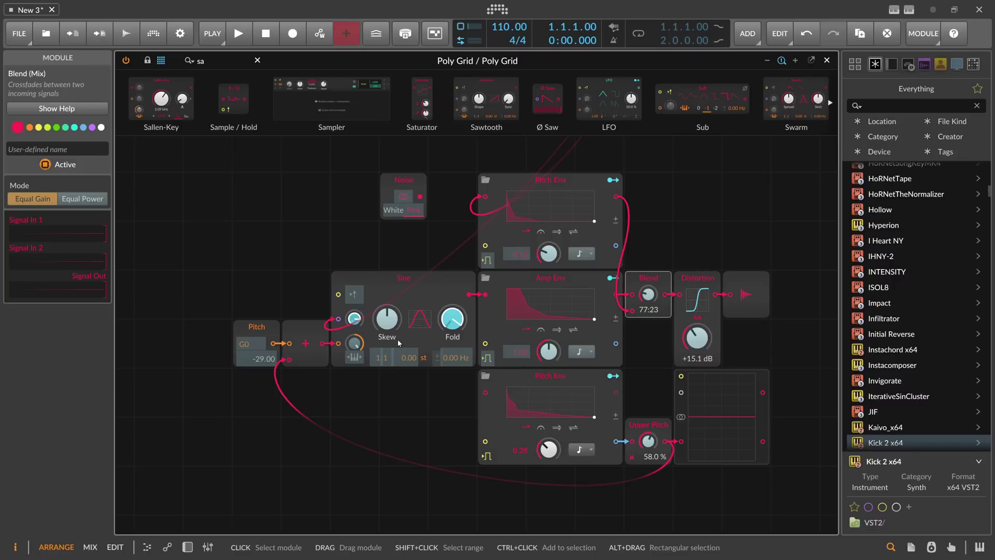
scroll(422, 318, up, 1)
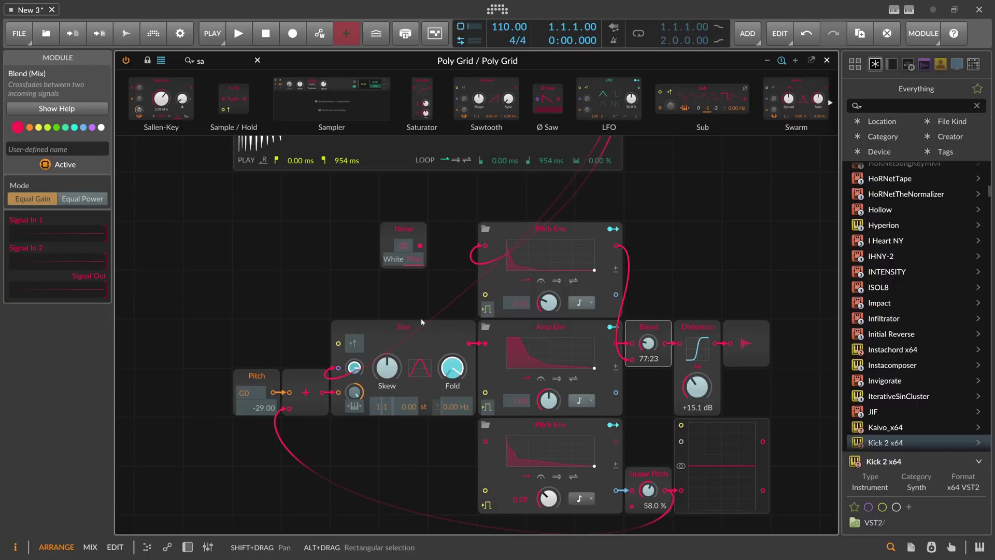
scroll(402, 317, down, 1)
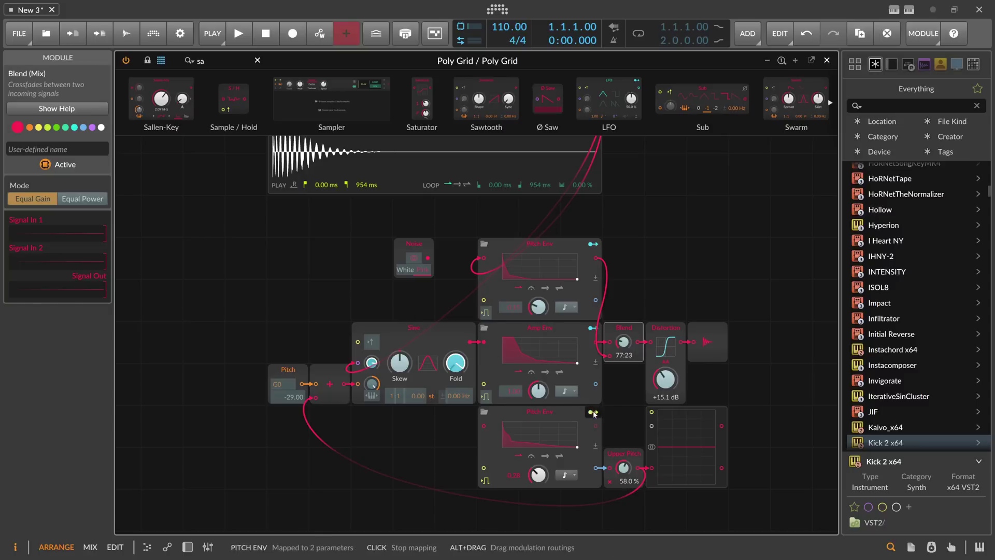
Step: Find the Transfer shaper among the modules and swap it in for the Distortion between Blend and the output
click(670, 338)
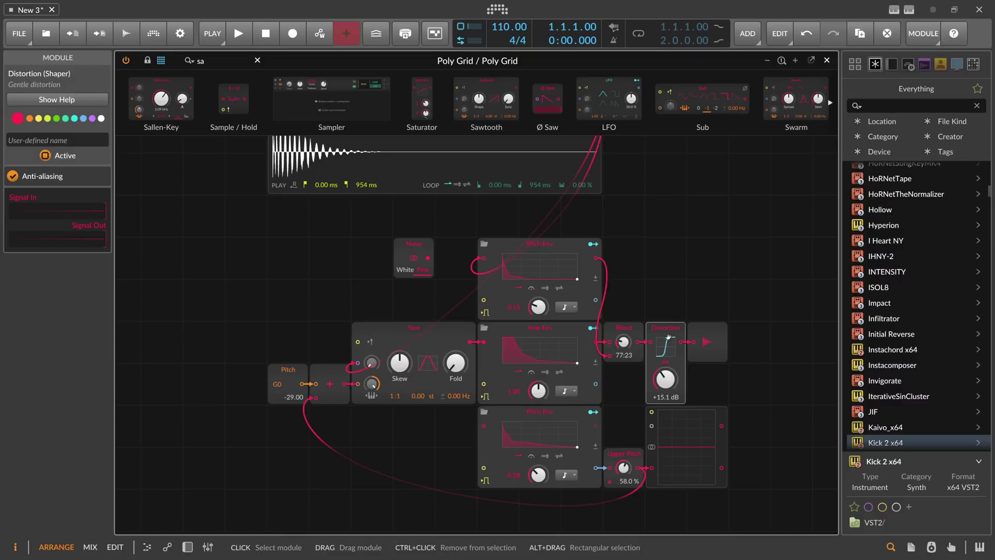
click(196, 61)
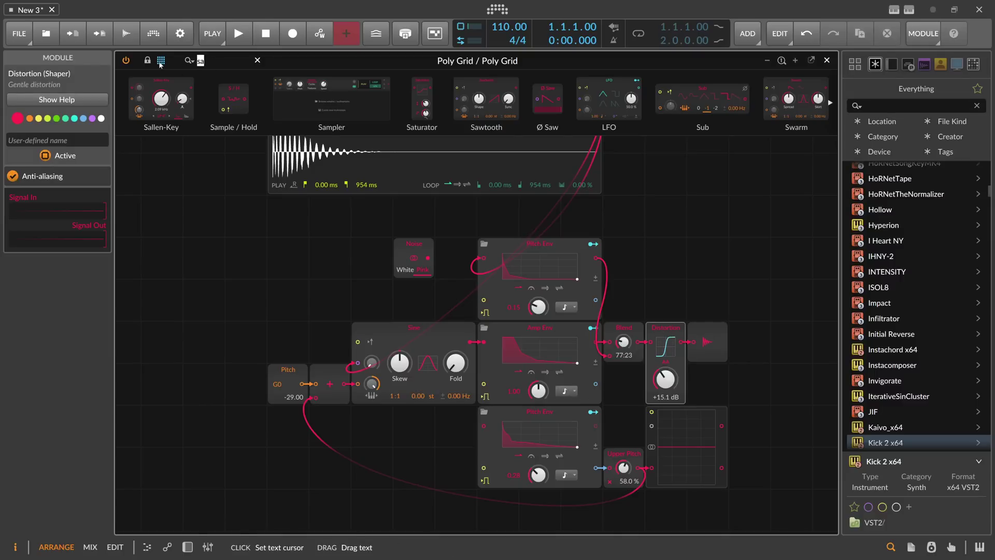
text(trans)
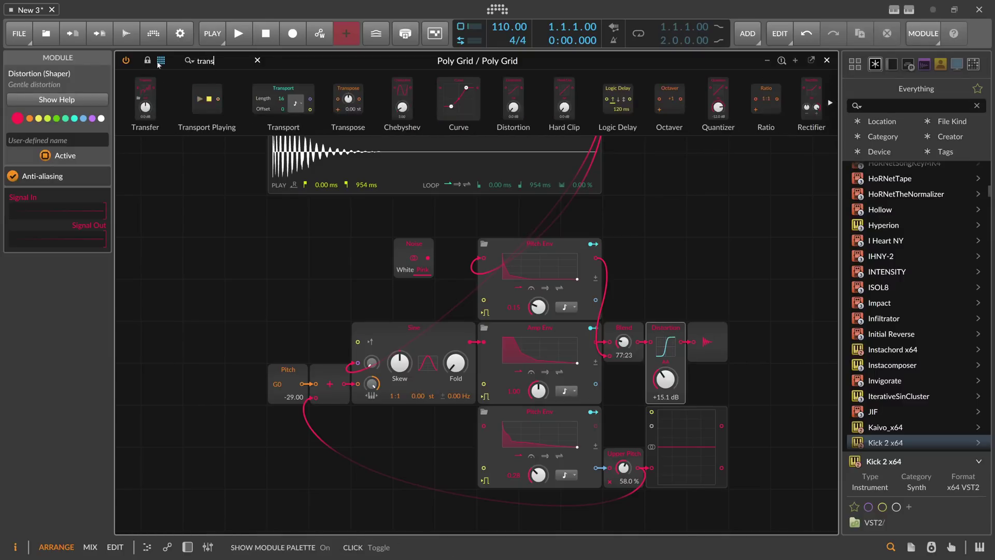
drag(145, 101, 666, 249)
click(668, 253)
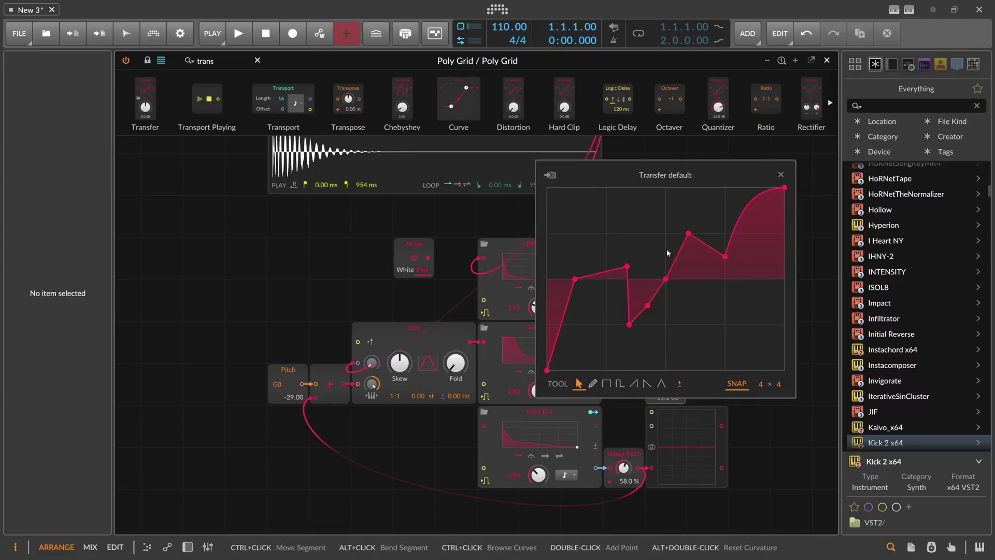
click(780, 174)
key(Delete)
Step: Strip the Transfer curve down to its end points and centre point, and bend the segment below the centre upwards
click(664, 344)
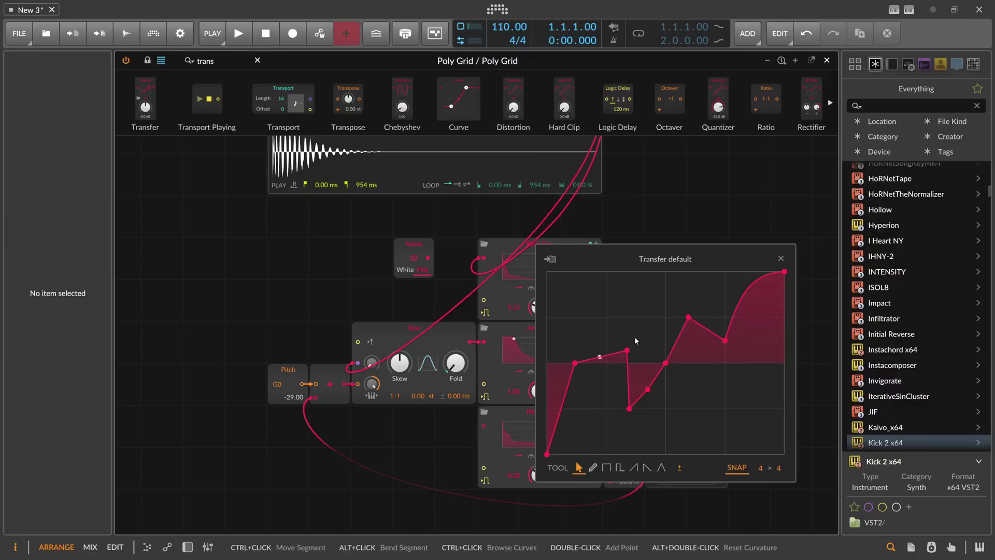
double_click(627, 351)
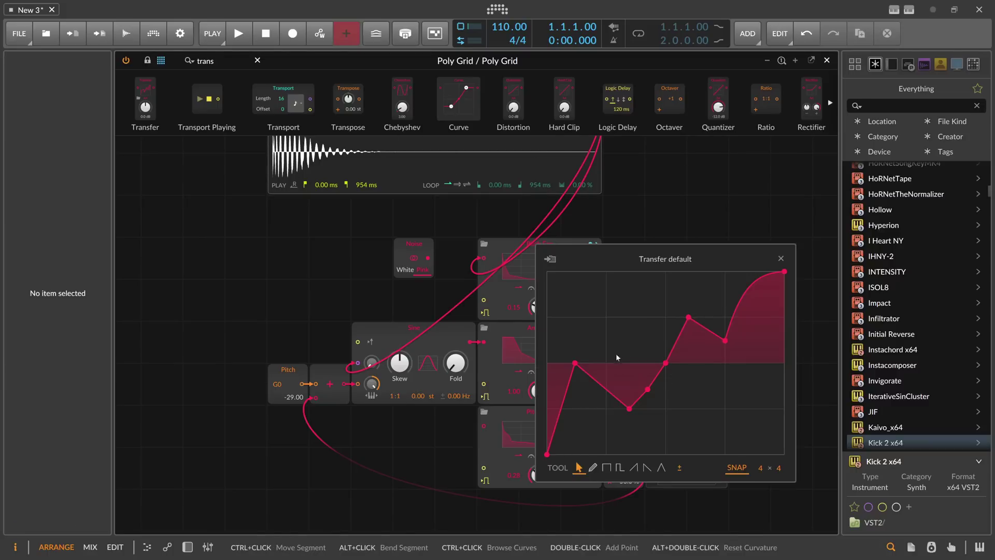
double_click(575, 363)
double_click(648, 389)
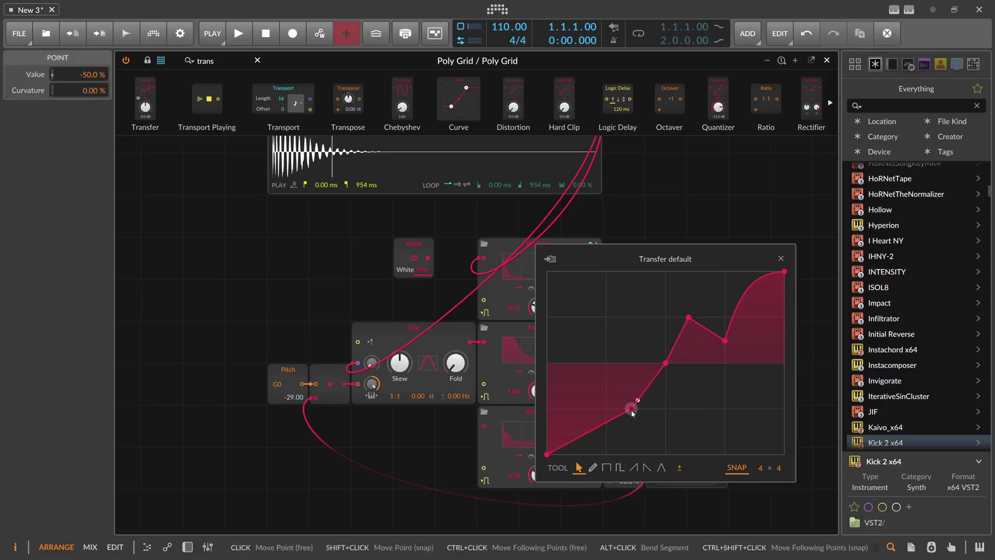
double_click(629, 409)
double_click(689, 317)
double_click(725, 341)
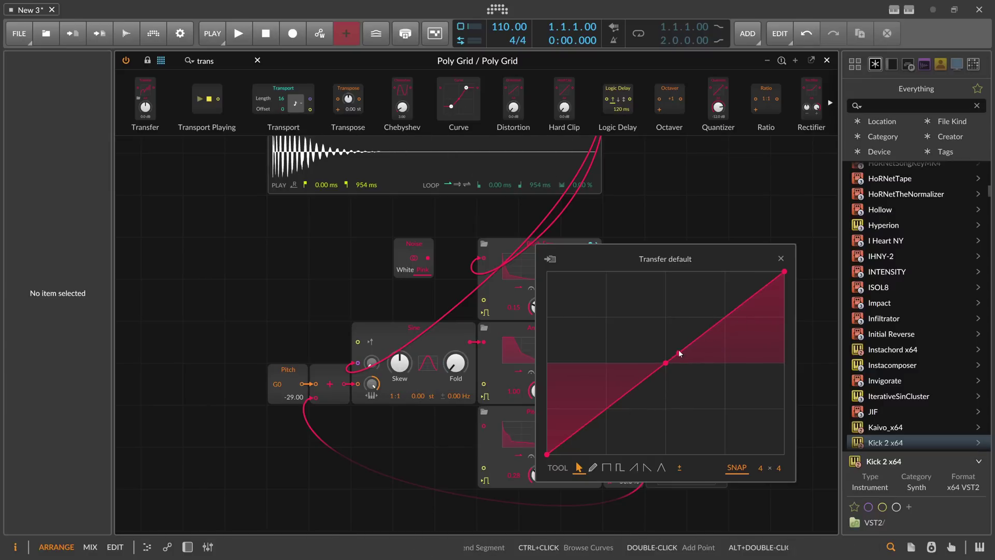
drag(665, 363, 670, 315)
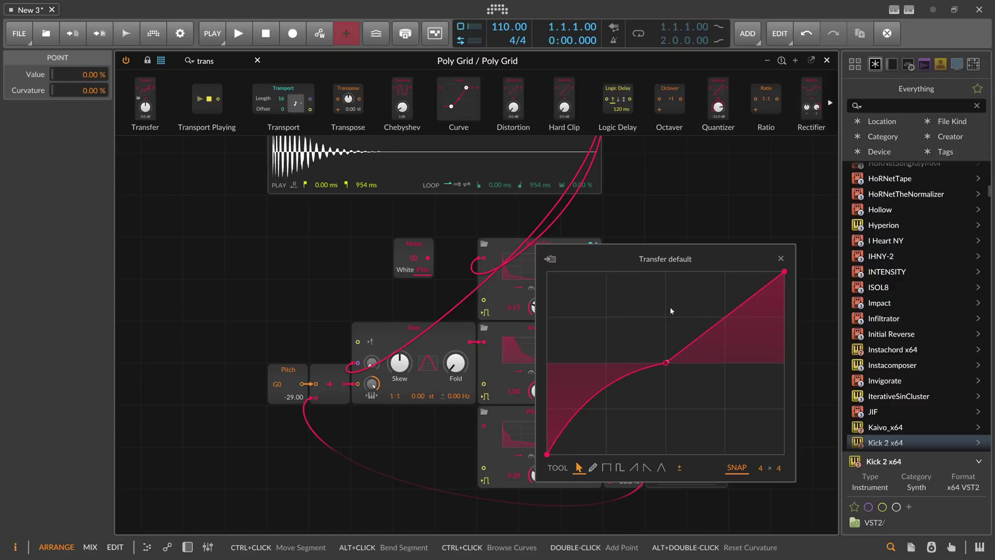
click(781, 258)
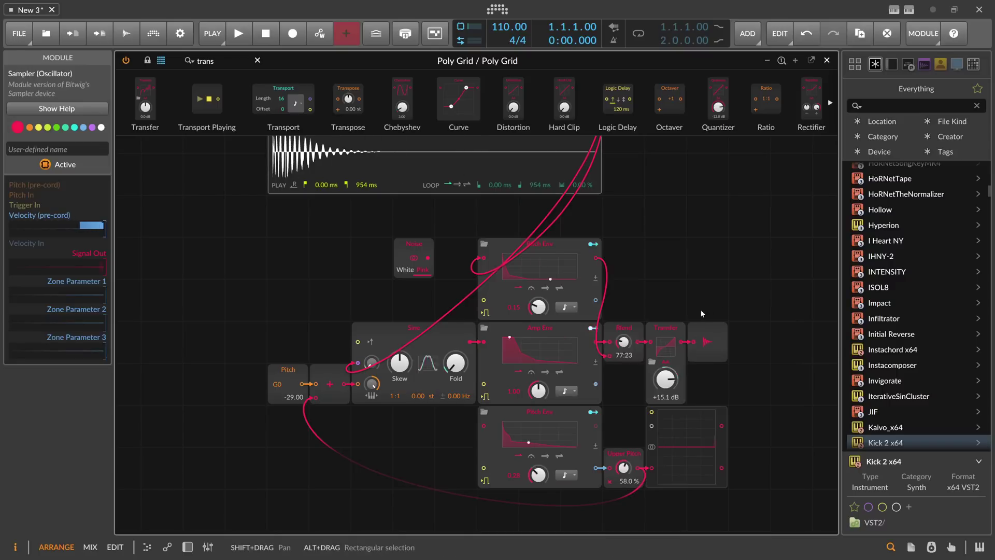
Step: Replace the Transfer shaper with a Wavefolder and set its drive to +17.3 dB
right_click(668, 334)
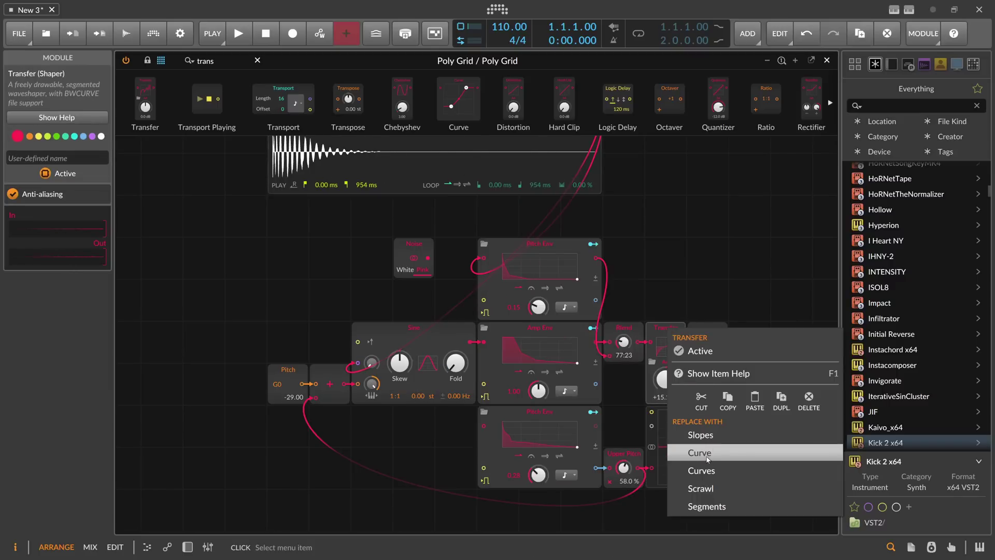
click(694, 275)
drag(220, 61, 173, 60)
text(wave)
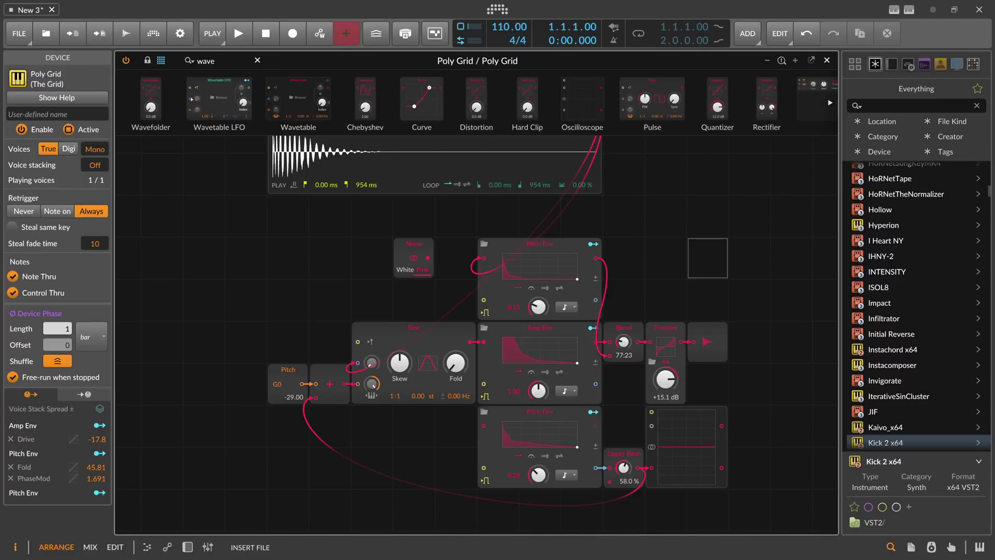
drag(661, 340, 662, 333)
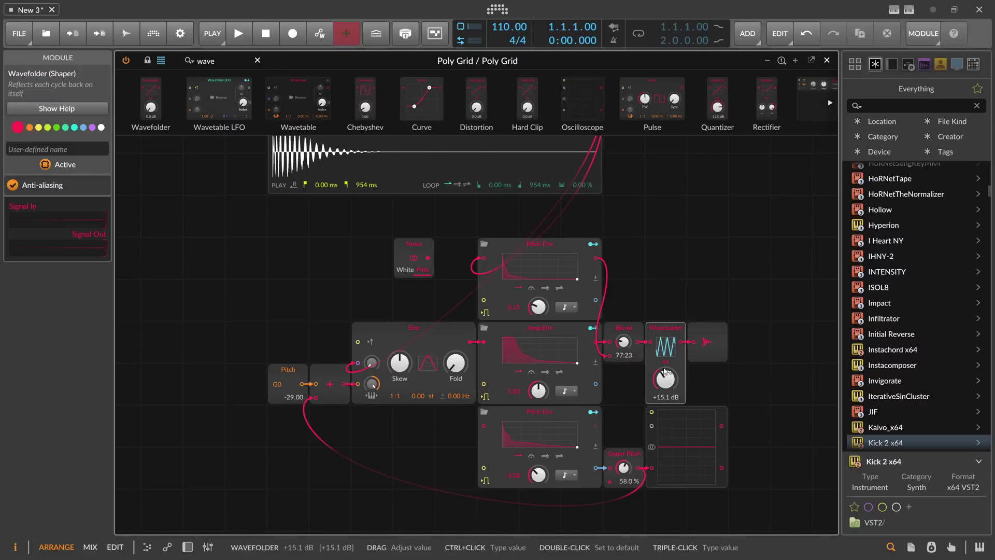
mouse_move(669, 374)
mouse_down()
mouse_move(669, 351)
mouse_move(670, 396)
mouse_move(670, 369)
mouse_up()
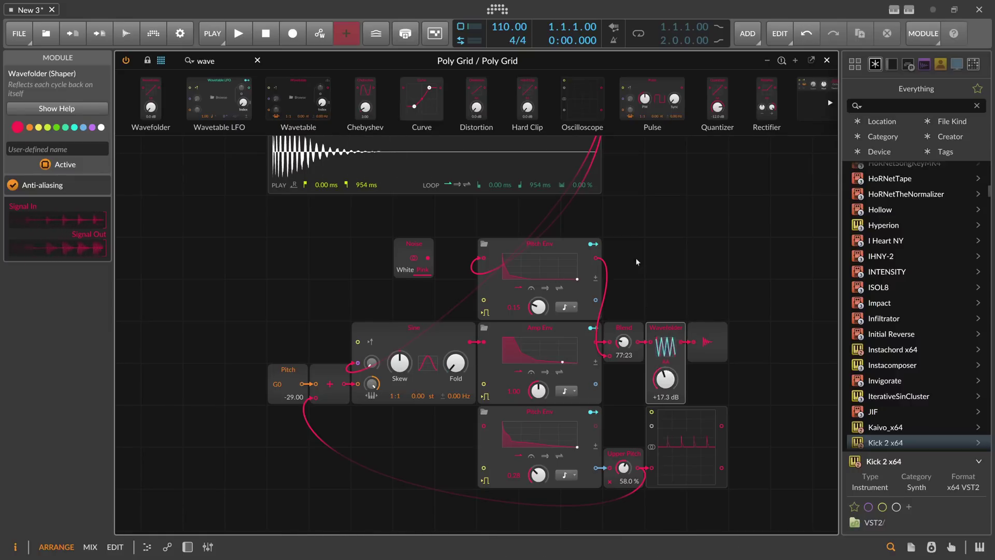
Step: Replace the Wavefolder with a Hard Clip module and fine-tune its drive
drag(535, 100, 669, 340)
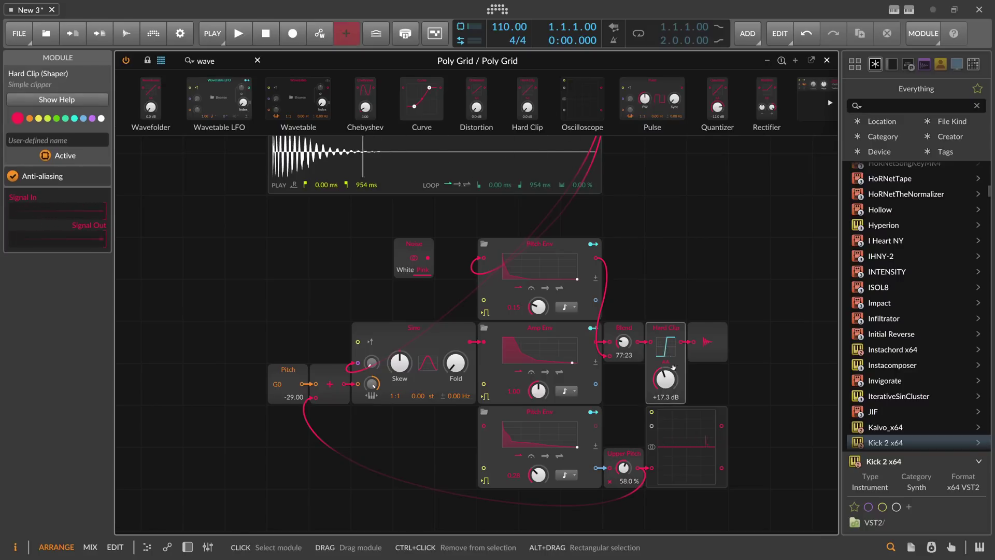
mouse_move(665, 380)
mouse_down()
mouse_move(666, 371)
mouse_move(668, 382)
mouse_up()
Step: Simplify the lower Pitch Env's curve to a bent initial drop with a point at 25 % and a tail point at 9.38 %
click(544, 433)
mouse_move(439, 478)
mouse_down()
mouse_move(447, 474)
mouse_move(432, 483)
mouse_up()
double_click(430, 450)
drag(573, 499, 454, 498)
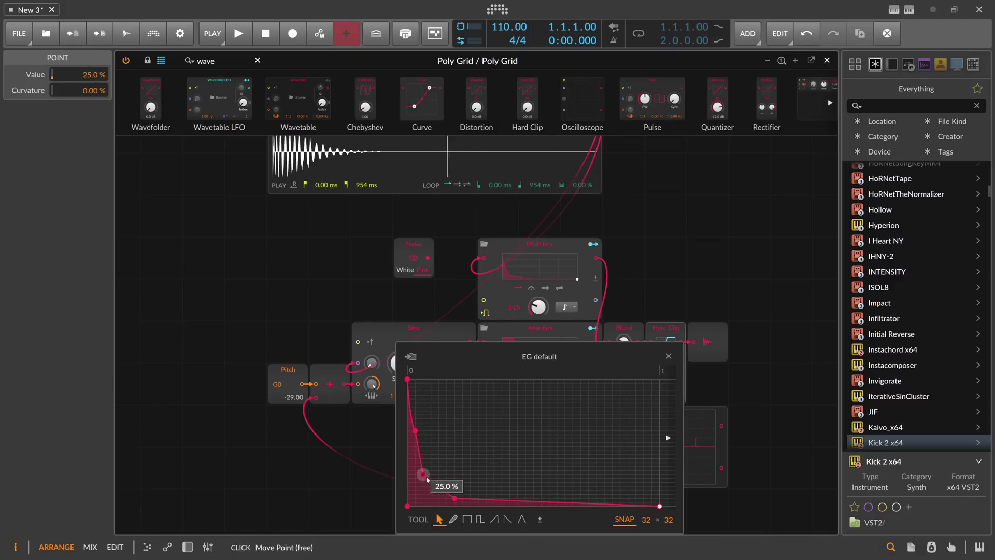
drag(416, 431, 416, 422)
double_click(415, 423)
drag(455, 498, 440, 475)
click(486, 494)
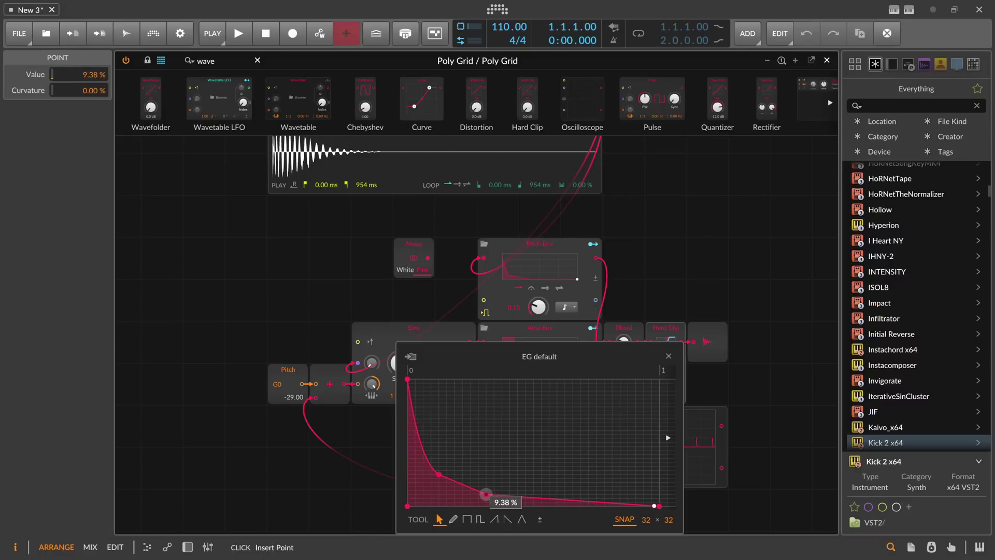